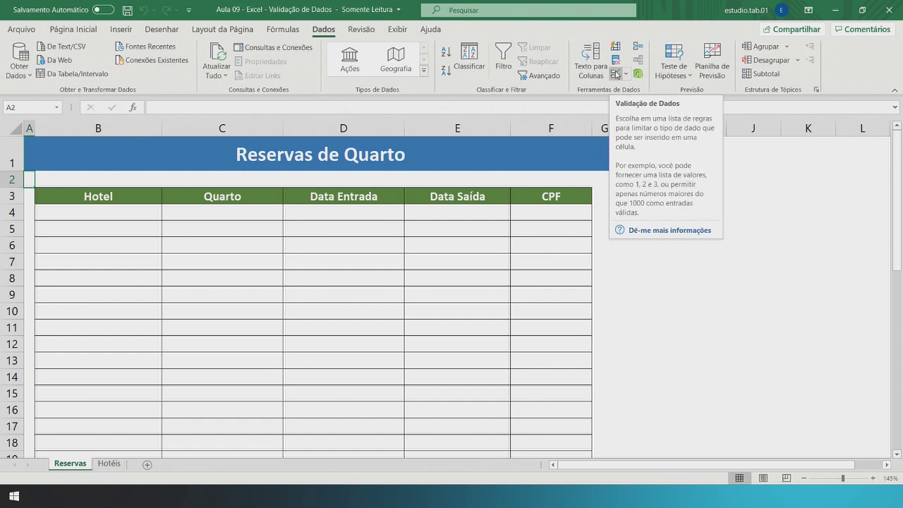
Step: Search the program's commands for "valid" to locate the Validação de Dados command
left_click(529, 8)
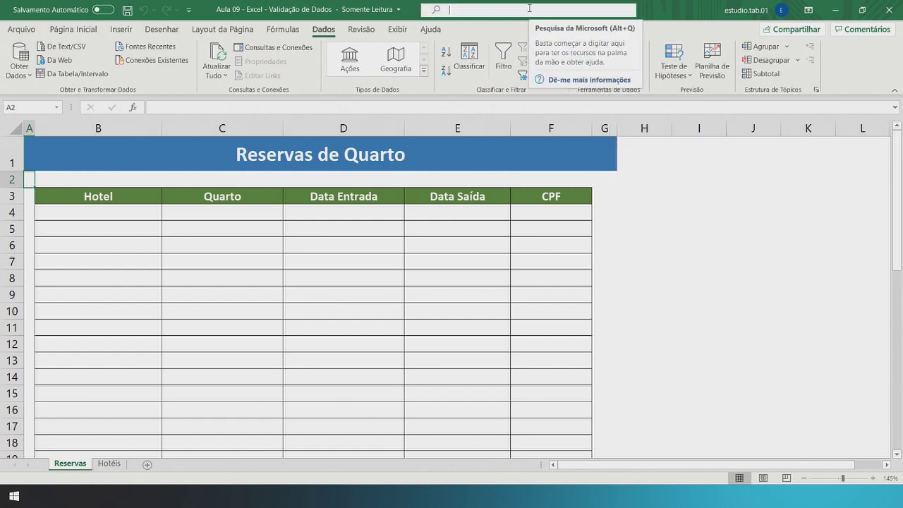
type("valid")
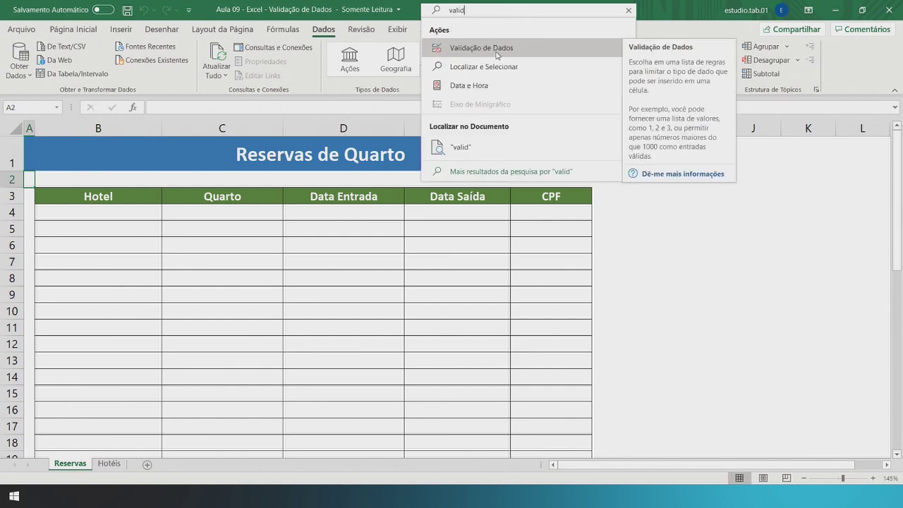
left_click(120, 208)
Step: Open data validation for cell B4 and examine the comparison options for the Número inteiro criterion
left_click(120, 207)
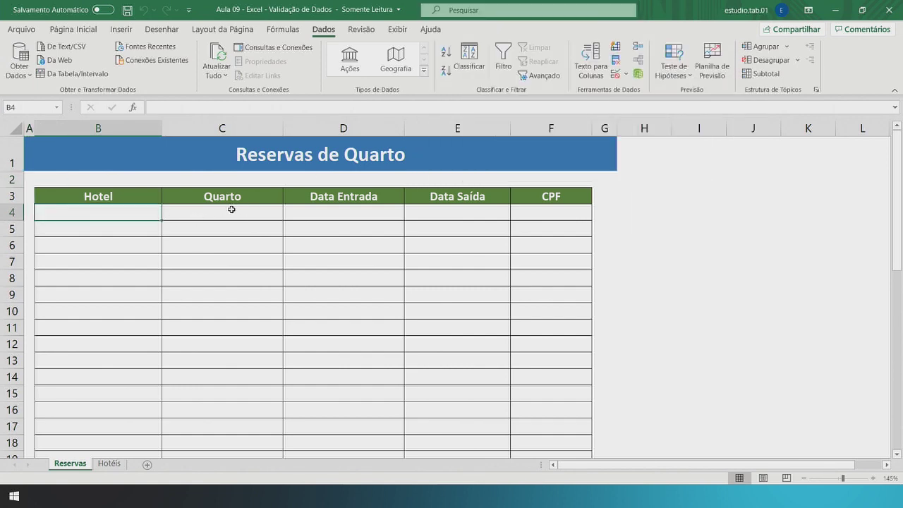
left_click(616, 75)
left_click_drag(634, 236, 600, 132)
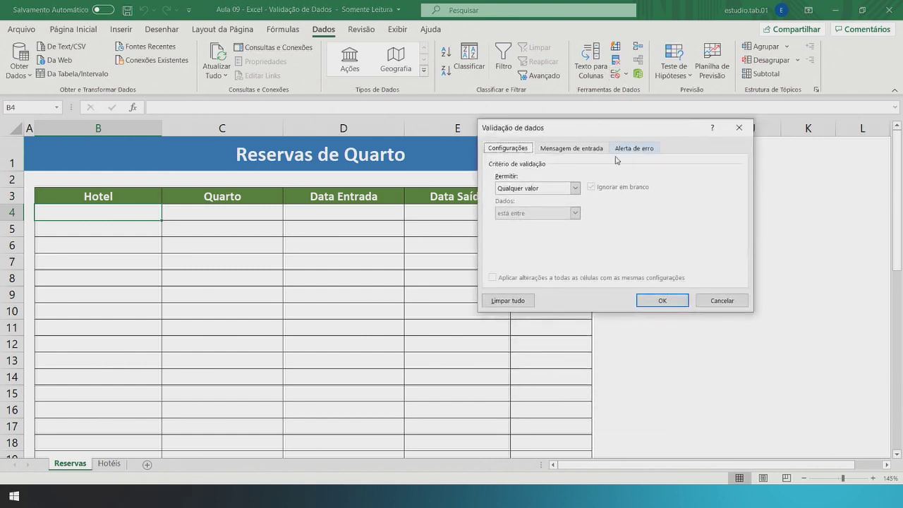
left_click(574, 187)
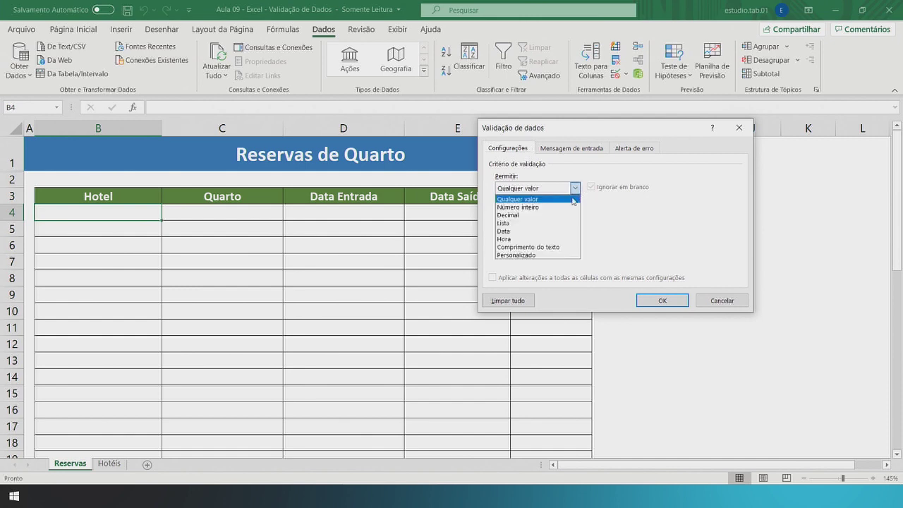
left_click(564, 207)
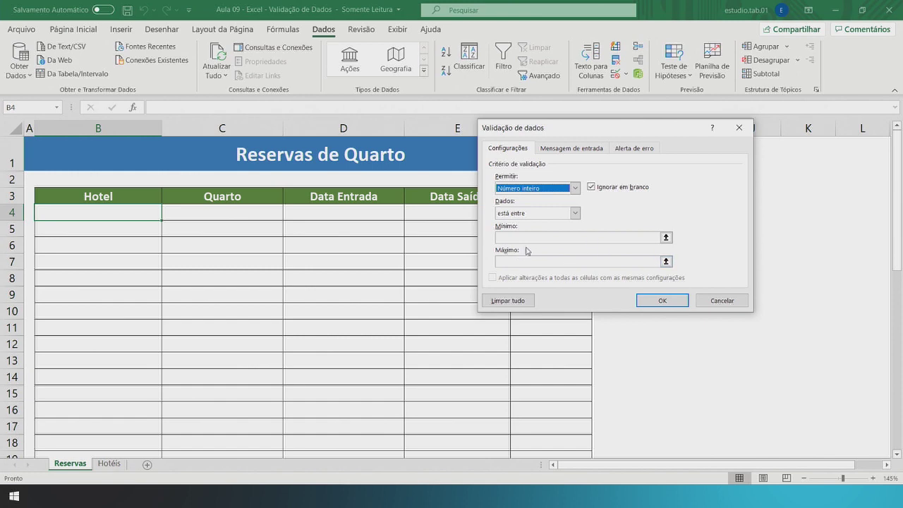
left_click(575, 214)
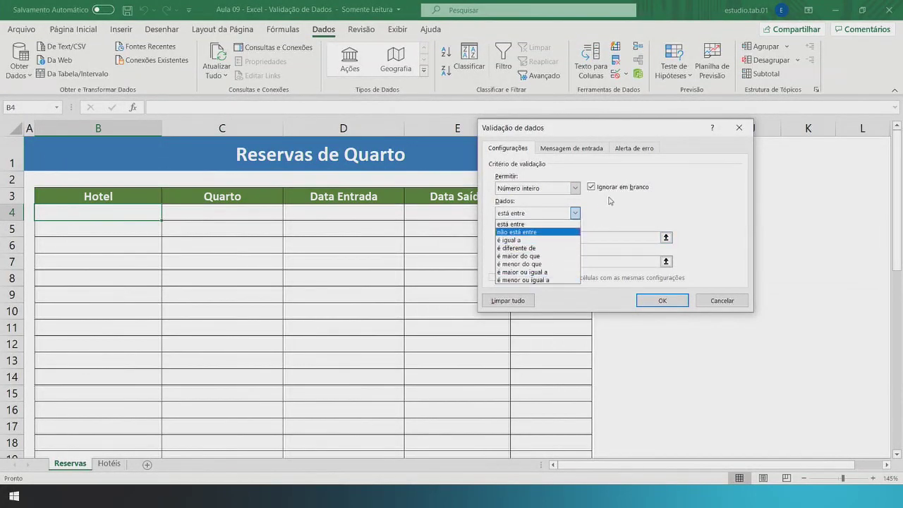
left_click(593, 221)
Step: Examine the Decimal and Lista validation criteria and close the dialog without applying them
left_click(564, 189)
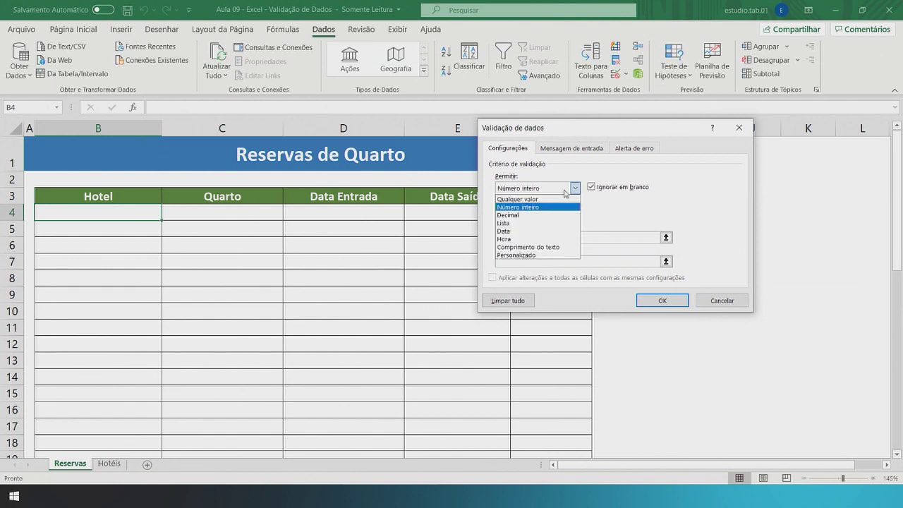
left_click(547, 216)
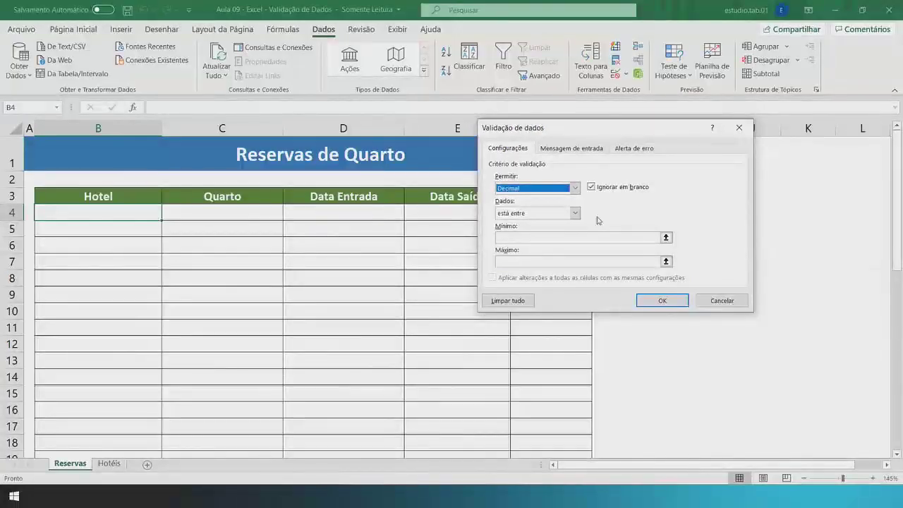
left_click(574, 188)
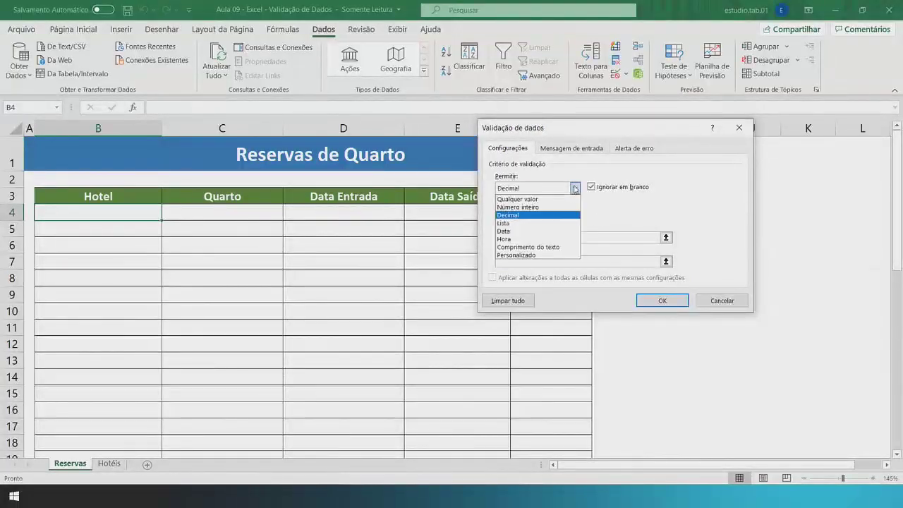
left_click(553, 226)
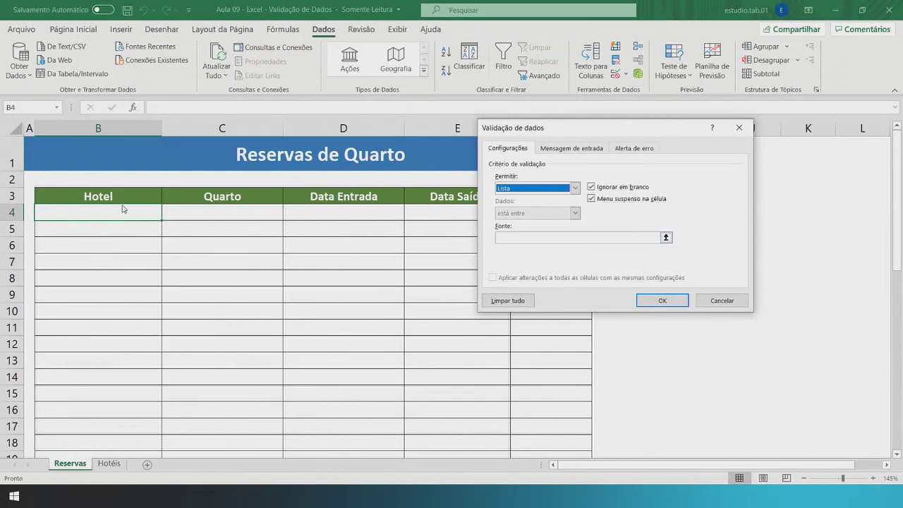
left_click(520, 238)
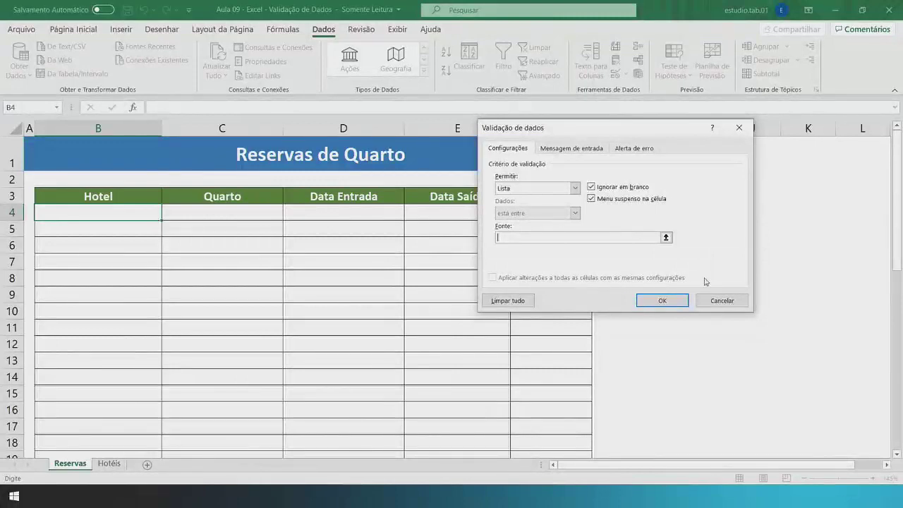
left_click(714, 299)
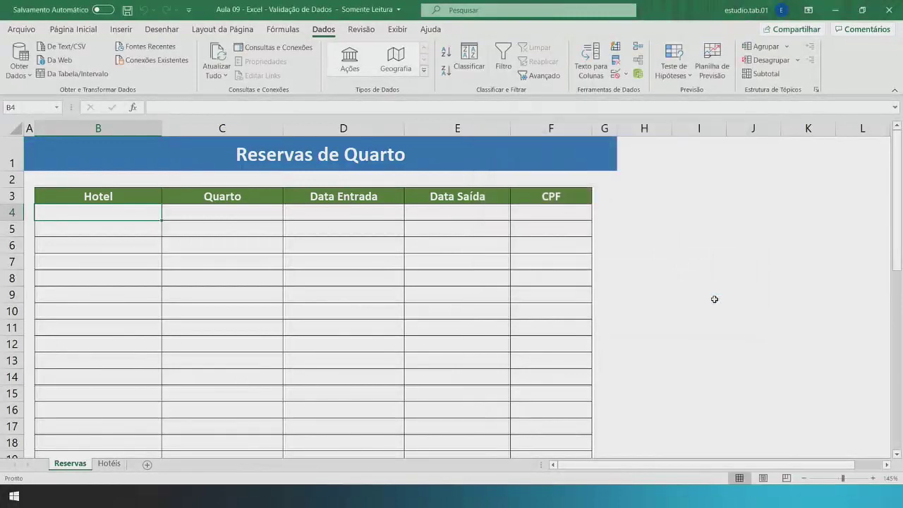
Step: Examine the hotel names in the header row and the room types beneath them on the Hotéis sheet
left_click(116, 462)
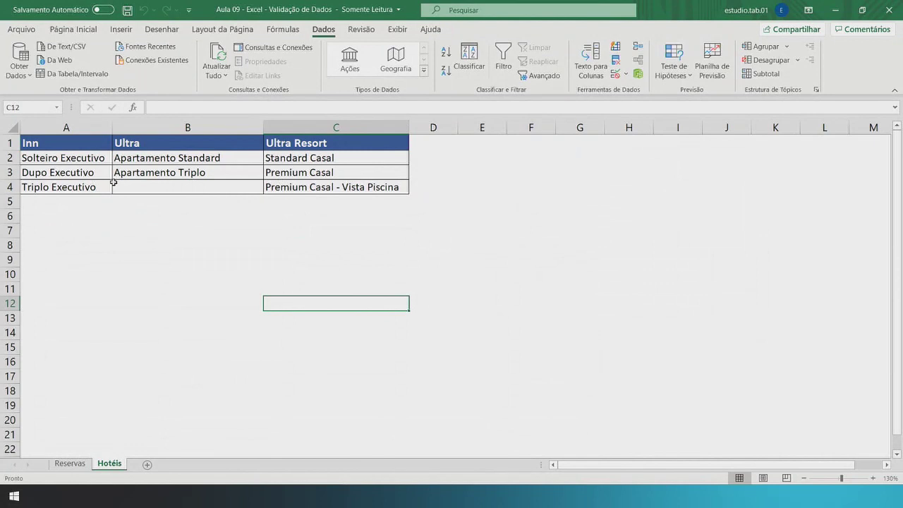
left_click_drag(39, 144, 303, 143)
left_click_drag(70, 160, 316, 187)
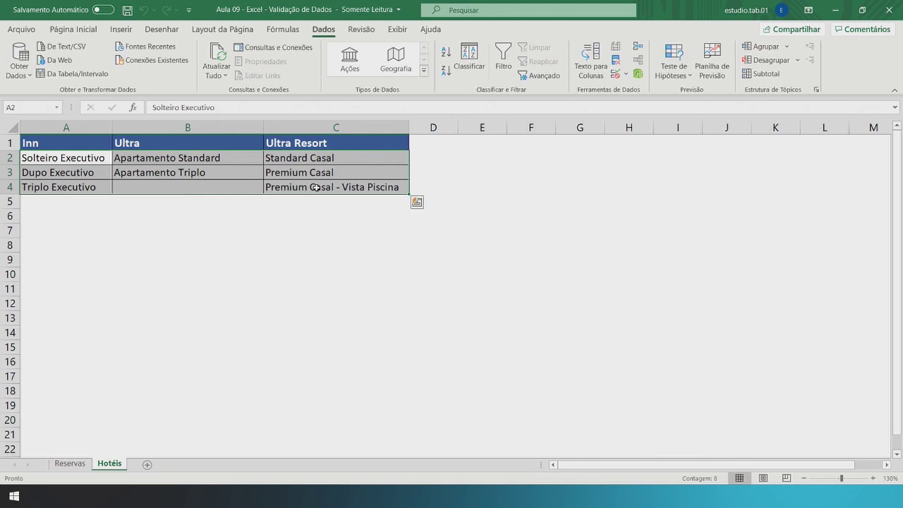
left_click(182, 213)
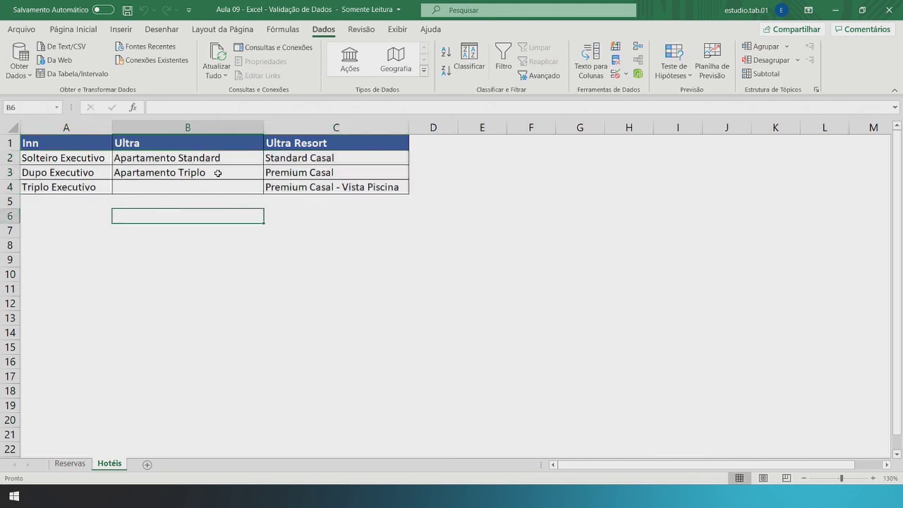
left_click(37, 144)
left_click(144, 155)
Step: Restrict cell B4 on the Reservas sheet with a Lista validation using the source Ultra;Inn;Ultra Resort
left_click(70, 463)
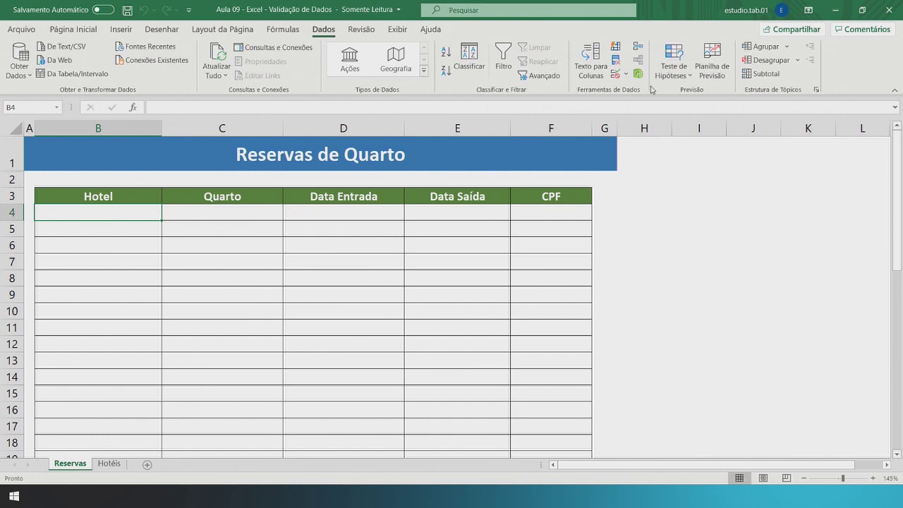
left_click(612, 81)
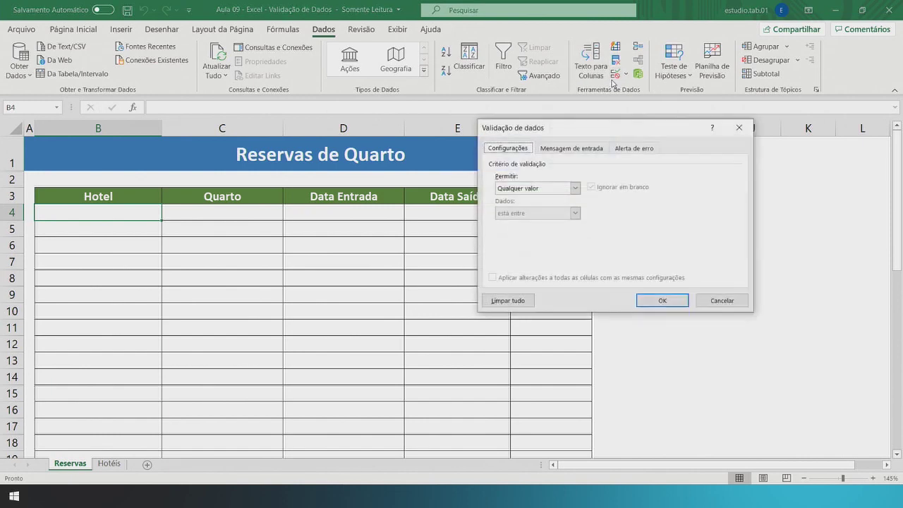
left_click(575, 188)
left_click(564, 222)
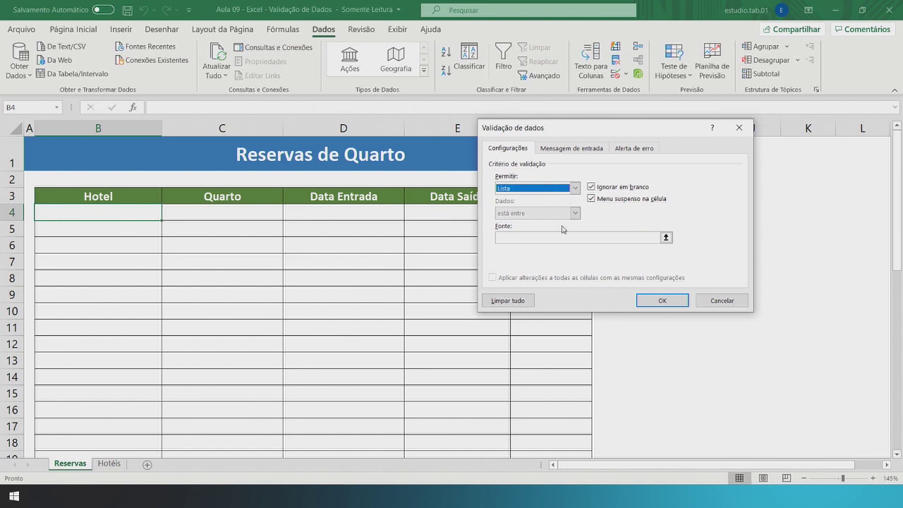
left_click(519, 238)
type("Ultra;Inn")
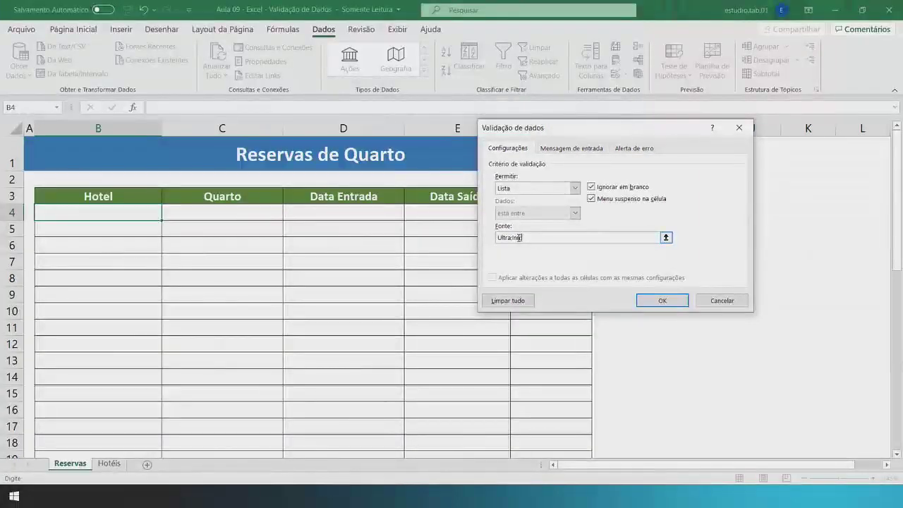
type("tra Resort")
left_click(662, 300)
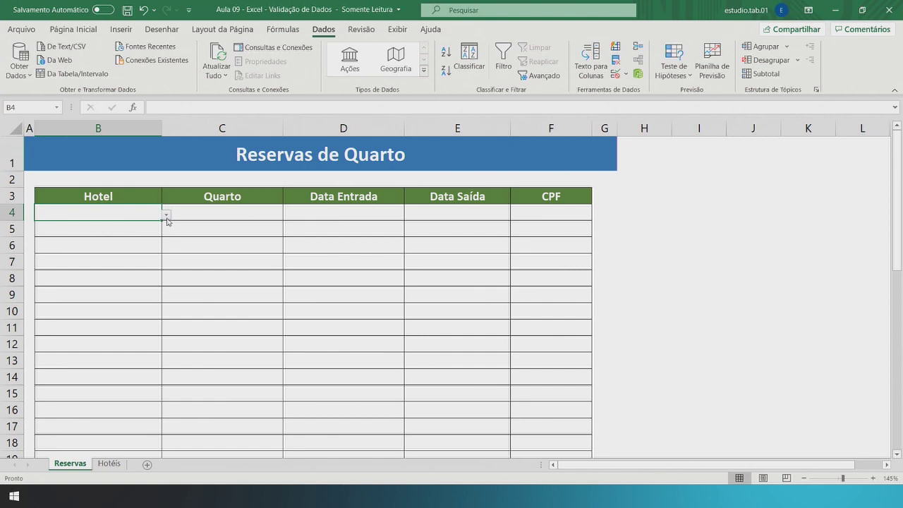
Step: Test the drop-down list in B4 by choosing Ultra, clear the cell and view the list again
left_click(166, 217)
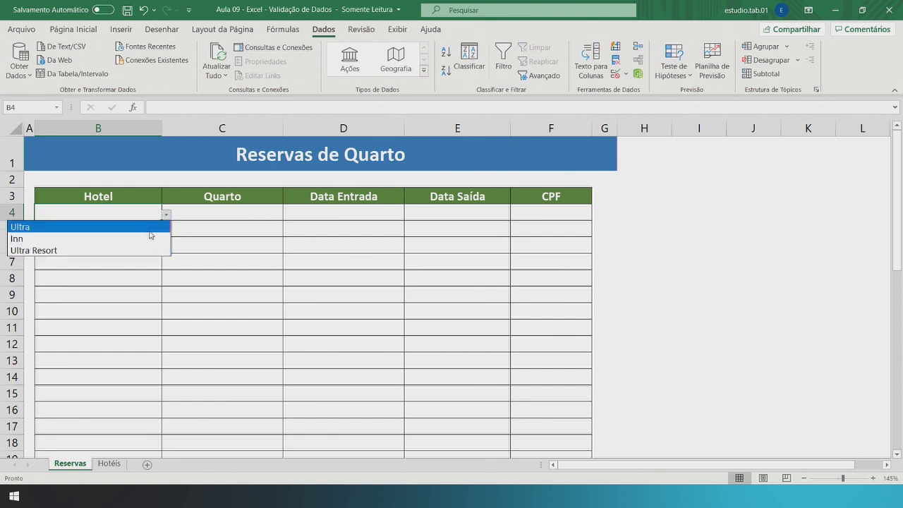
left_click(150, 231)
key("Delete")
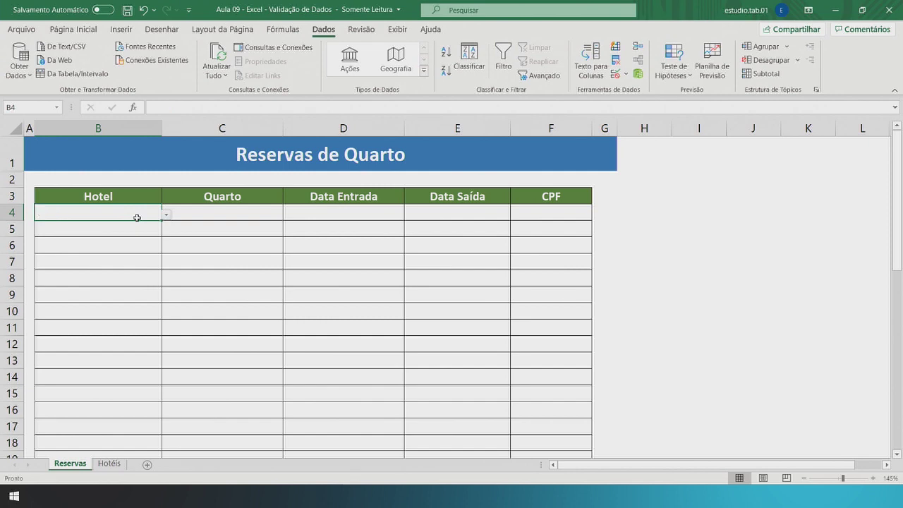
key("Tab")
left_click(166, 216)
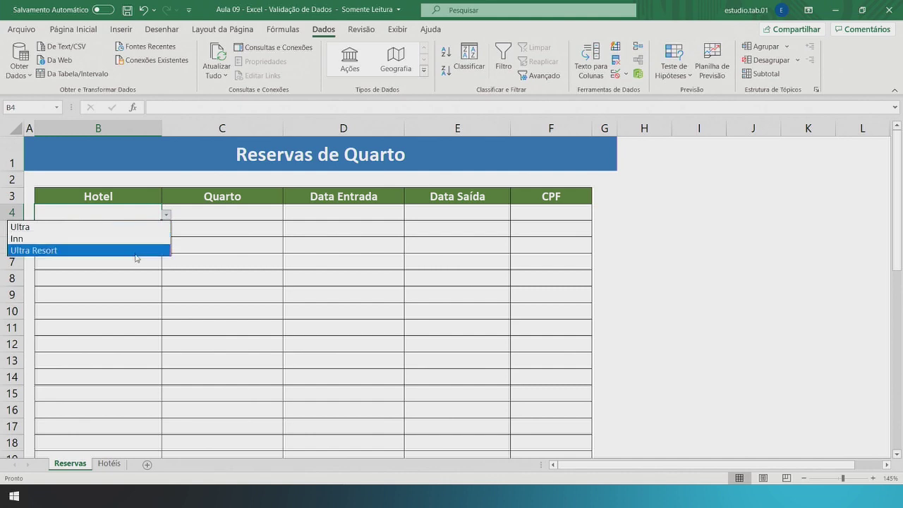
Step: Try to enter the invalid hotel "Ulasas" in B4, retry it once and discard the entry
left_click(130, 213)
double_click(117, 214)
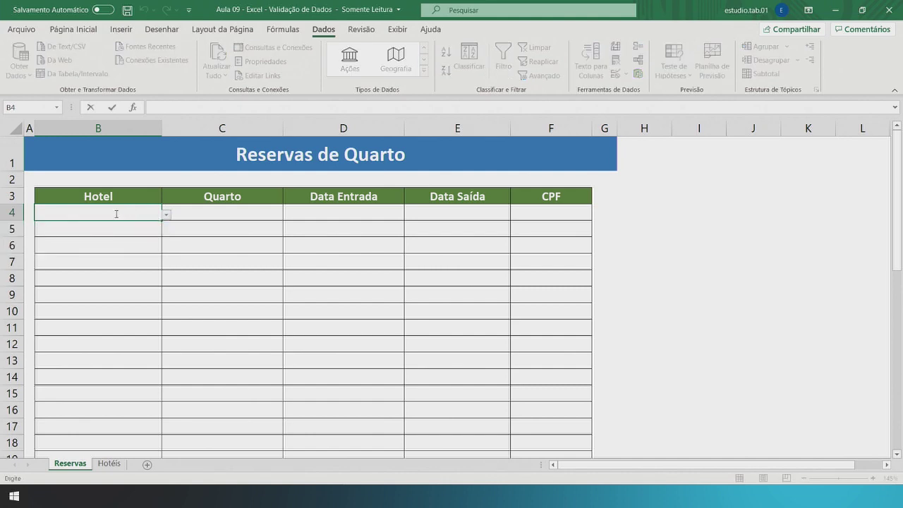
type("Ulasas")
key("Return")
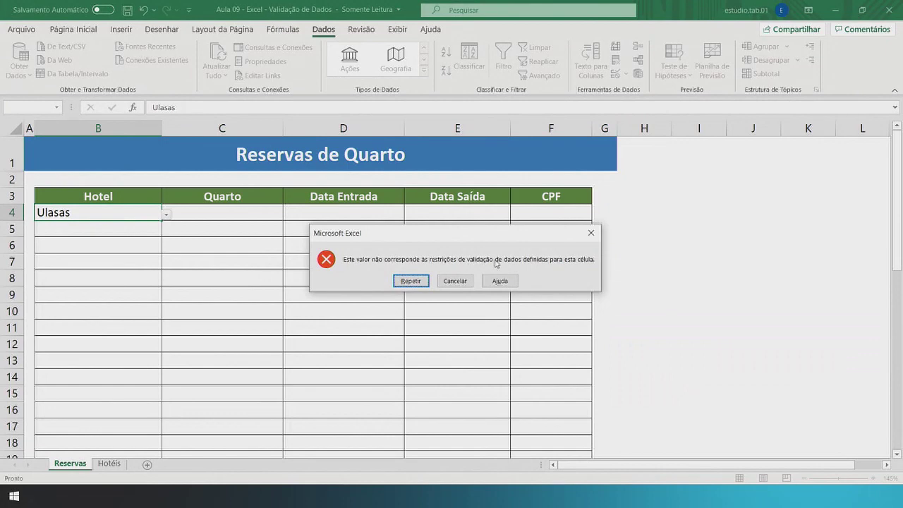
left_click(409, 281)
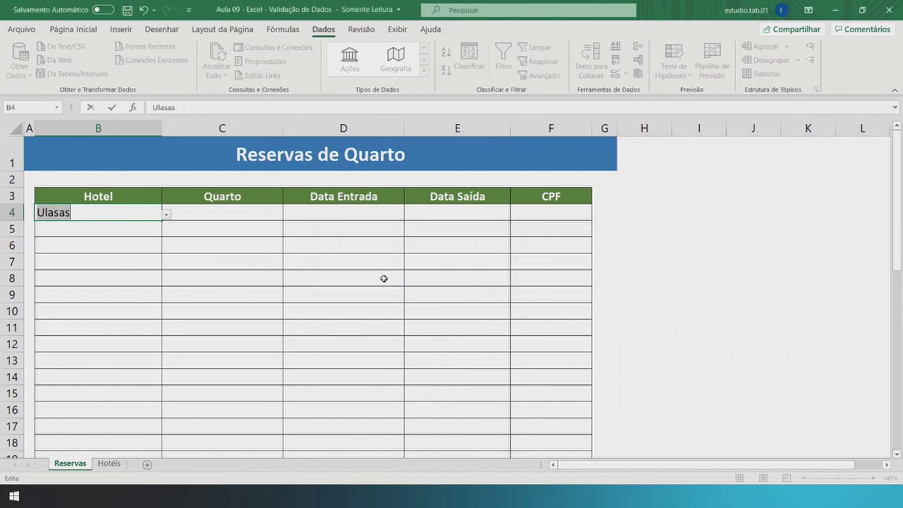
key("Return")
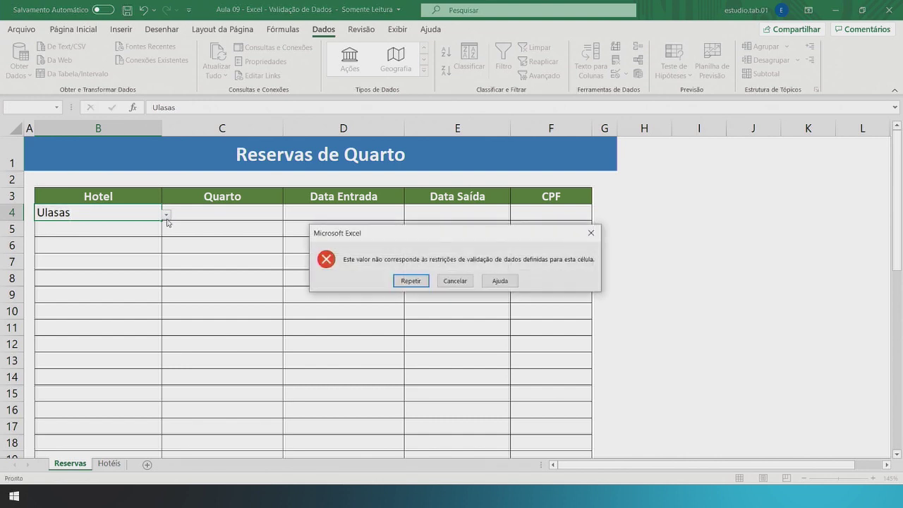
left_click(410, 280)
key("Escape")
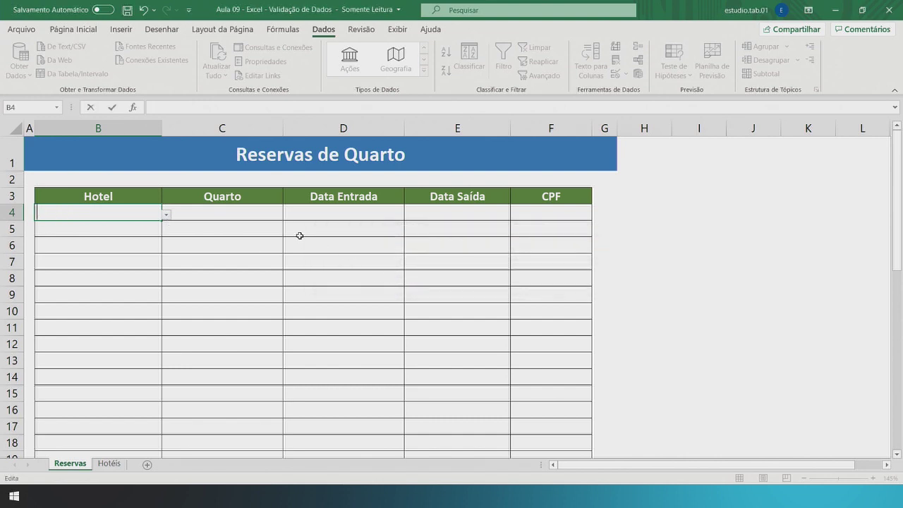
Step: Choose Ultra Resort as the hotel in cell B4 from its validation list
left_click(166, 214)
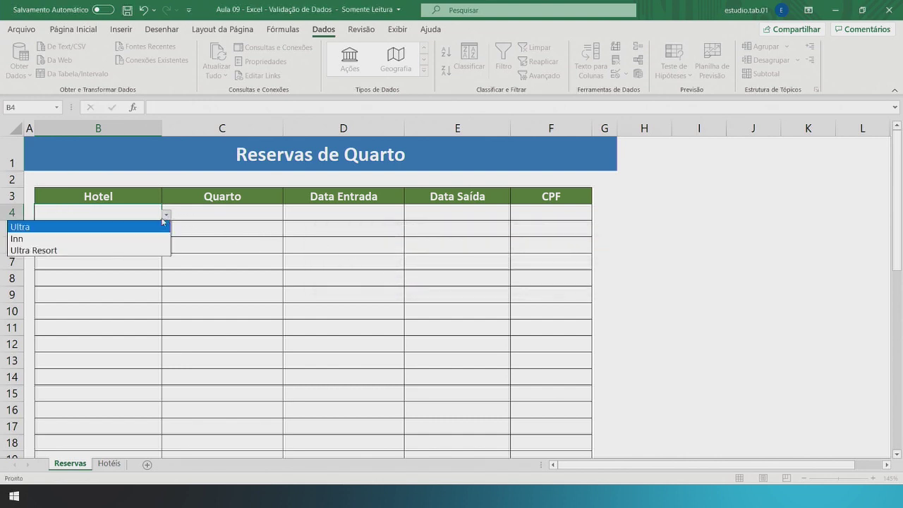
left_click(112, 250)
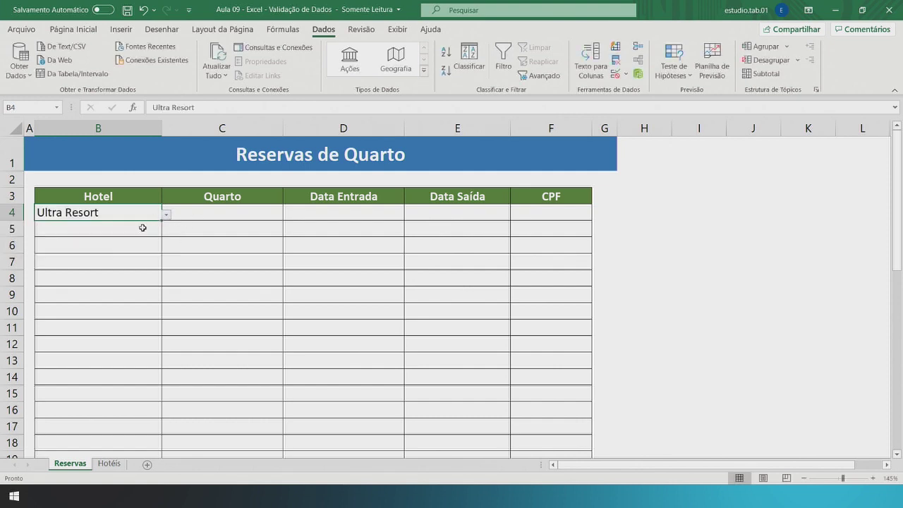
Step: Open the data validation settings of B4, view the input message options and preview the Aviso, Informações and Parar error alert styles
left_click(616, 78)
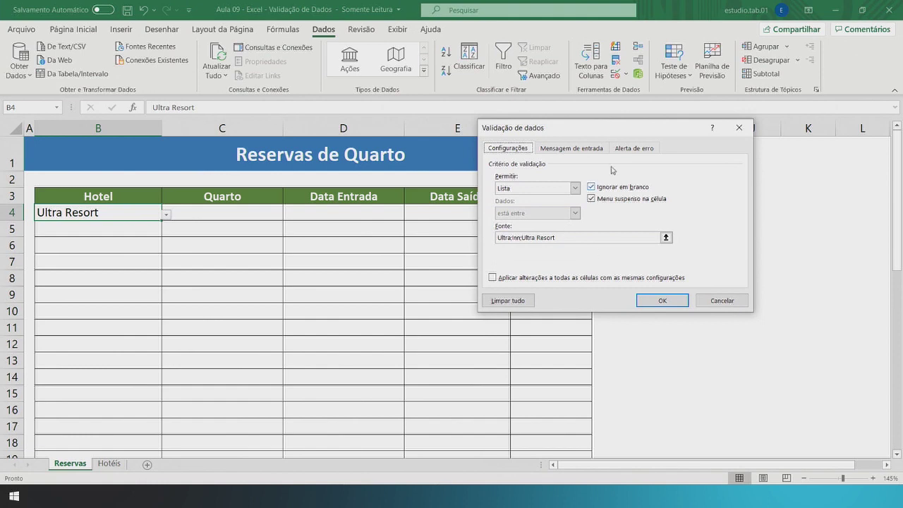
left_click(570, 147)
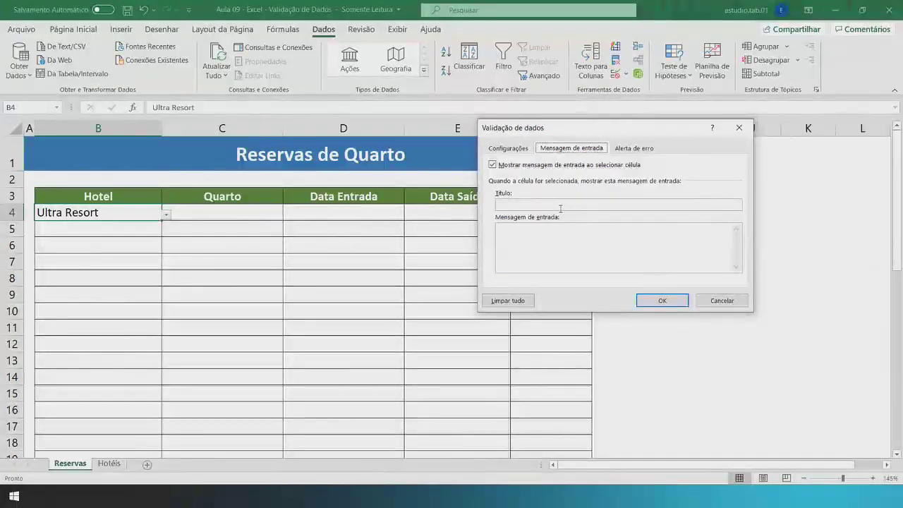
left_click(623, 150)
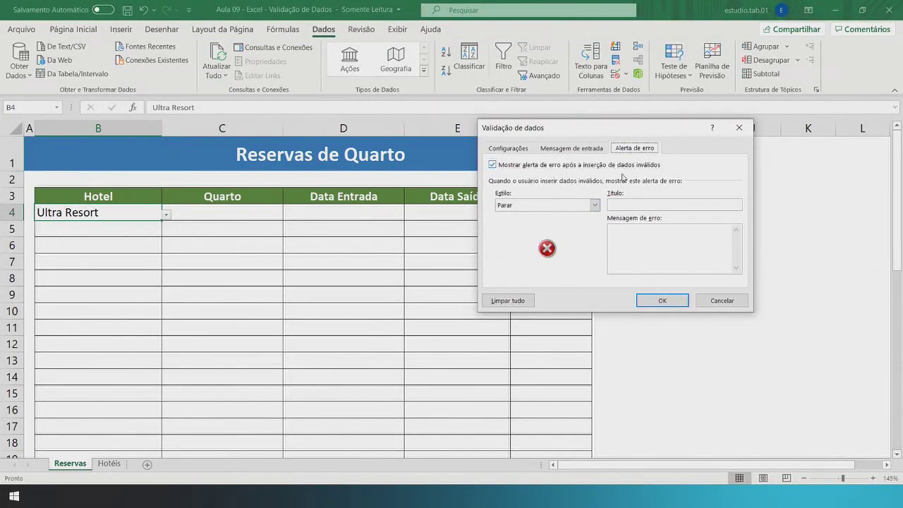
left_click(595, 205)
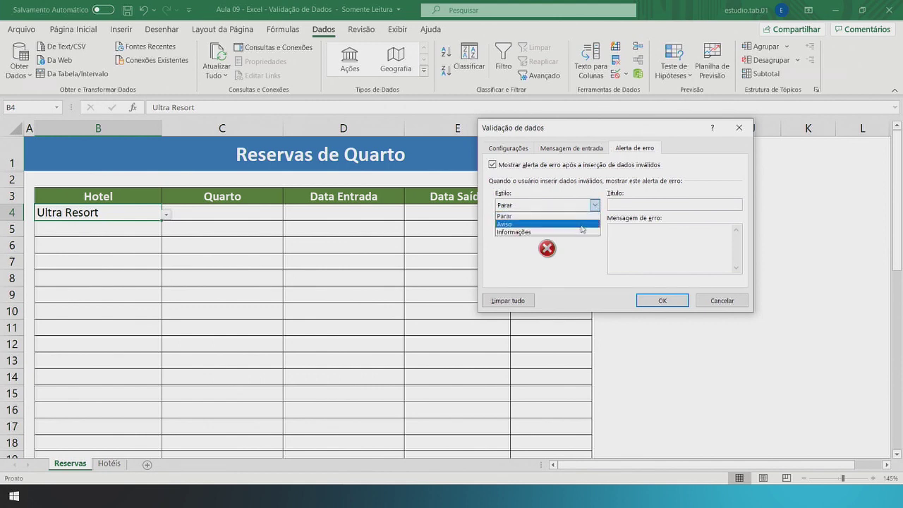
left_click(583, 224)
left_click(596, 205)
left_click(584, 232)
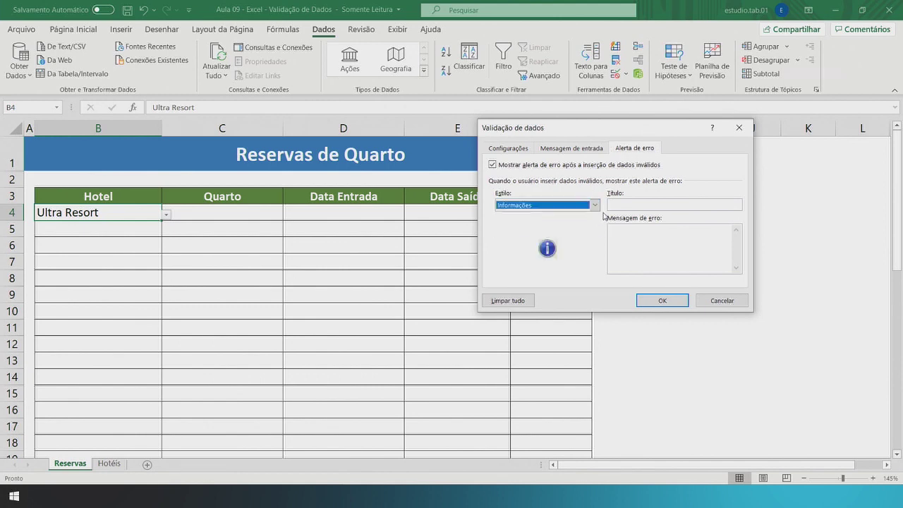
left_click(596, 205)
left_click(583, 216)
Step: Set the error alert of B4 to style Aviso with the title Erro and the message "Este Hotel não existe"
left_click(595, 209)
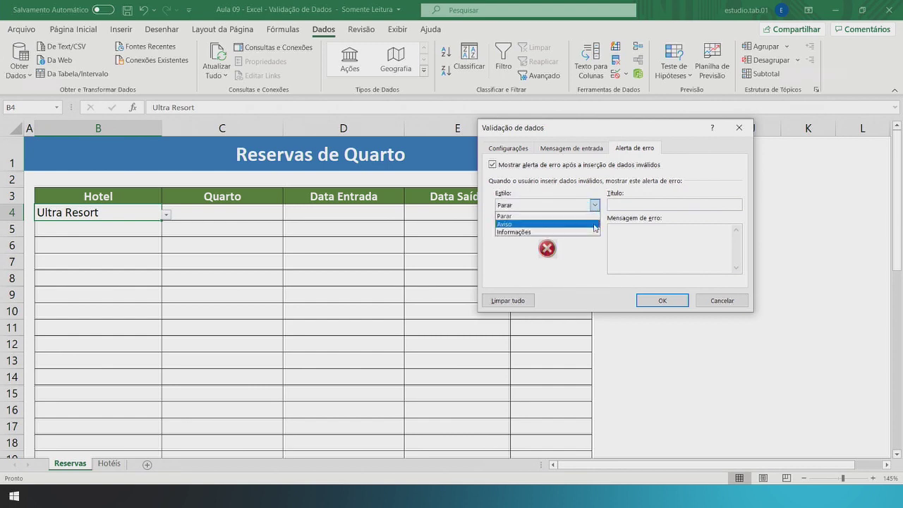
left_click(593, 224)
left_click(643, 205)
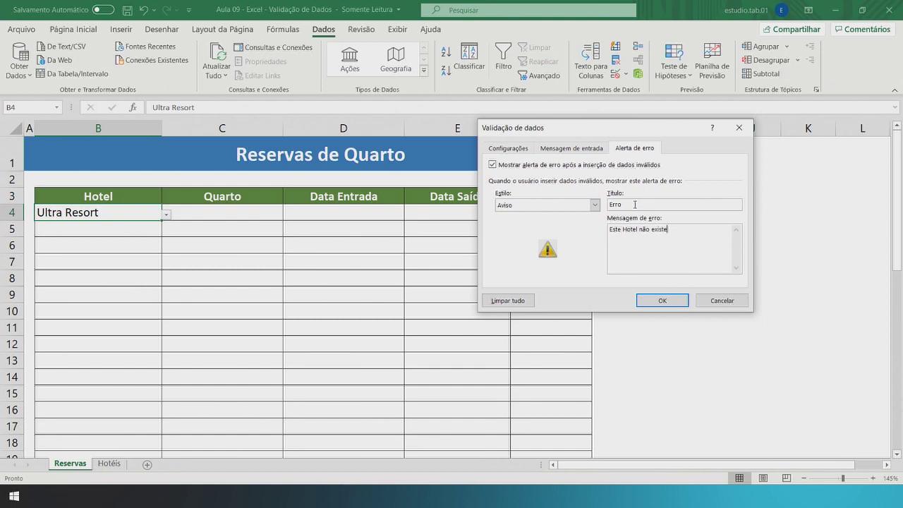
left_click(661, 299)
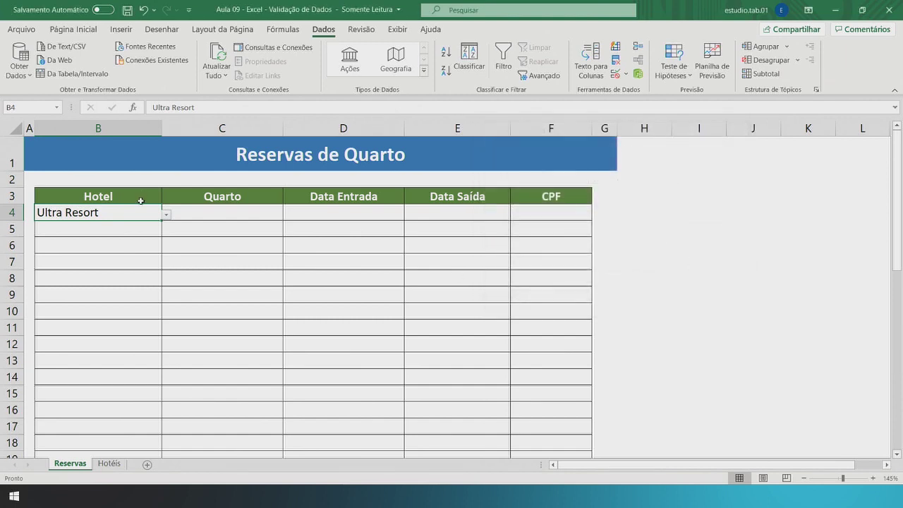
Step: Test the error alert by entering the invalid hotel "sfda" in B4 and choosing to continue with it
type("sfda")
key("Return")
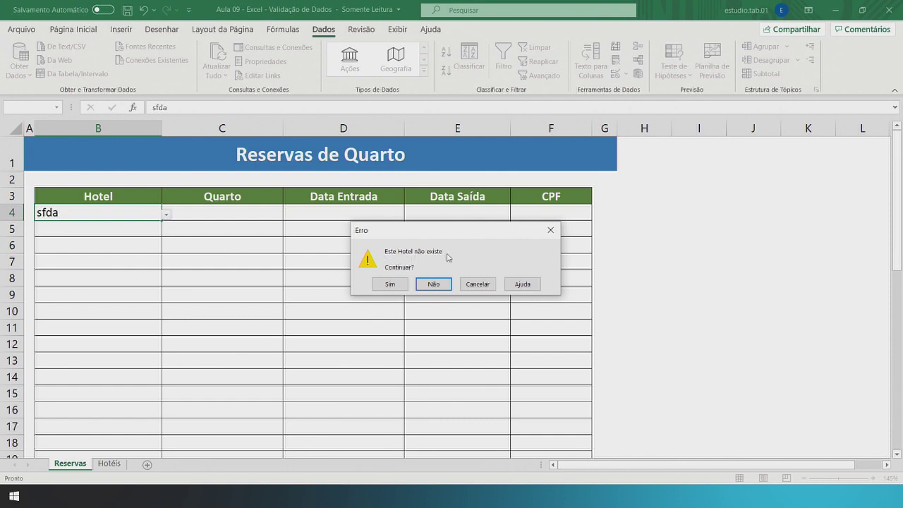
left_click(389, 285)
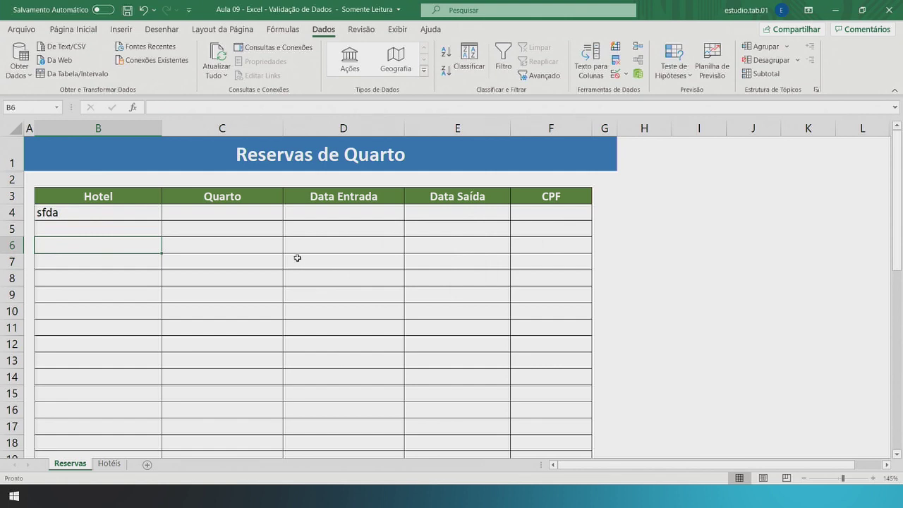
Step: Clear the invalid hotel from cell B4 and view its drop-down list without choosing anything
left_click(117, 213)
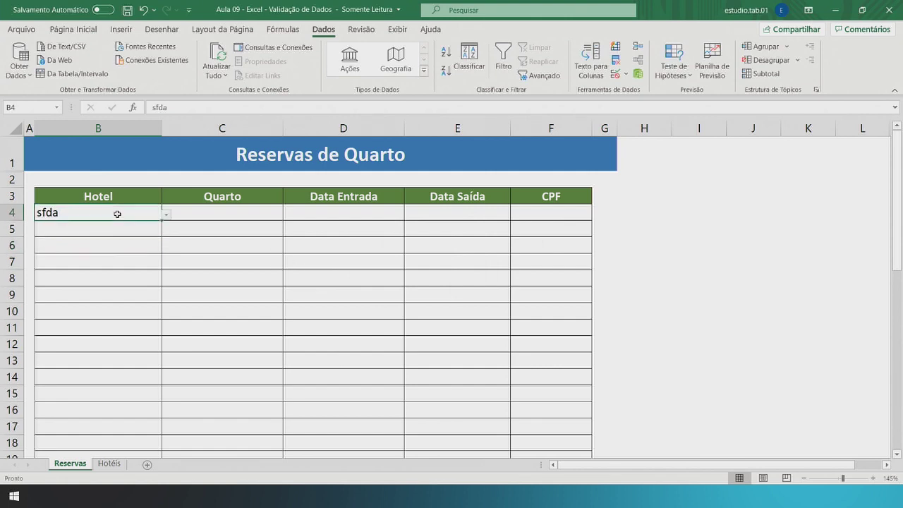
key("Delete")
left_click(167, 214)
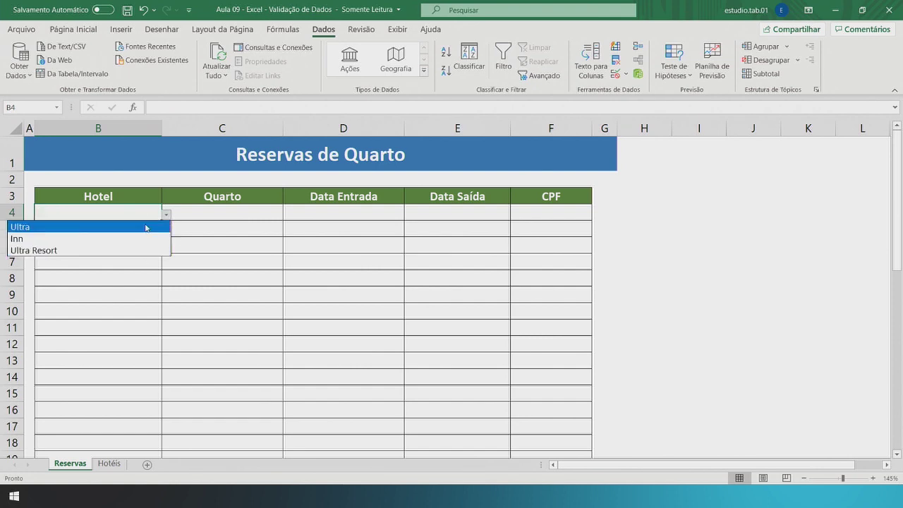
left_click(141, 215)
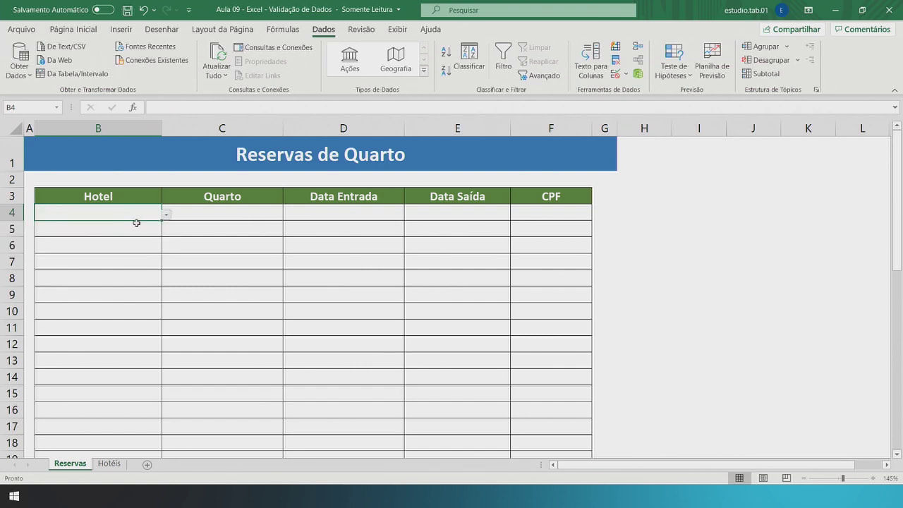
Step: Fill the empty validated cell B4 down the Hotel column through B24 to copy its drop-down list
left_click(142, 229)
left_click(140, 245)
left_click(141, 262)
left_click(136, 279)
left_click(142, 218)
left_click_drag(161, 220, 165, 253)
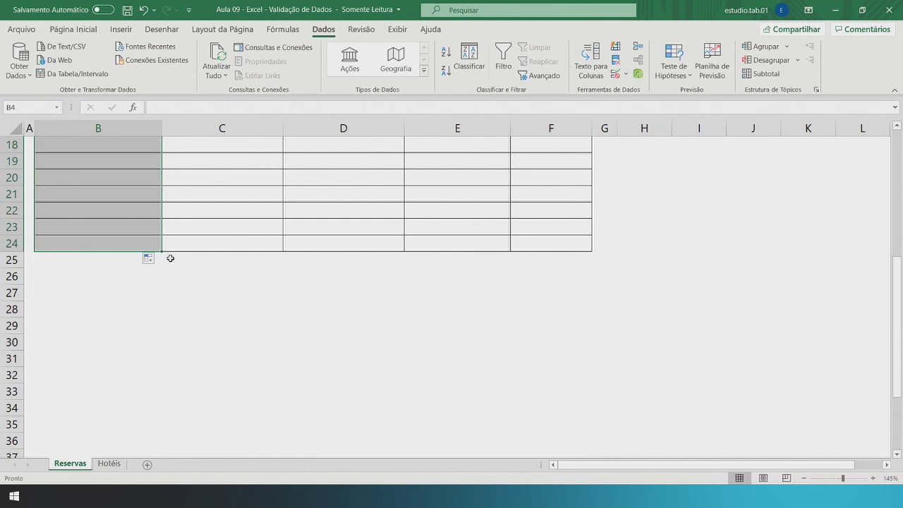
Step: Check the copied drop-down list in cell B7 without choosing a hotel
scroll(169, 256, "up", 6)
left_click(141, 232)
left_click(141, 248)
left_click(141, 257)
left_click(166, 267)
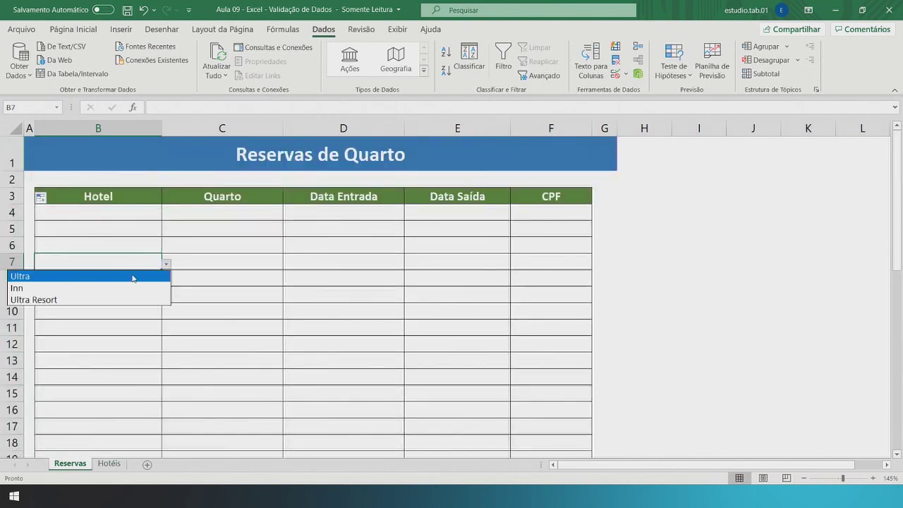
left_click(127, 311)
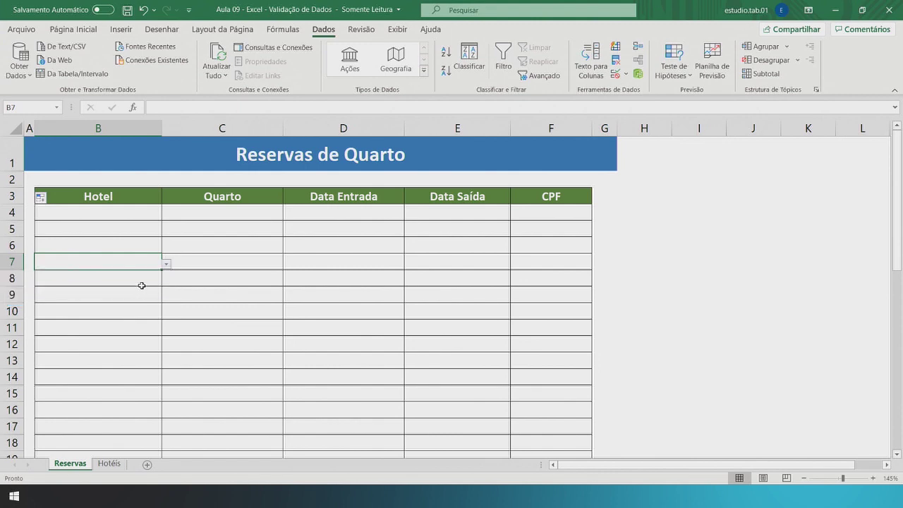
Step: Test the copied validation by choosing Inn in cell B8 and viewing the list in B10
left_click(141, 282)
left_click(166, 280)
left_click(135, 304)
left_click(134, 298)
left_click(141, 314)
left_click(167, 313)
left_click(123, 307)
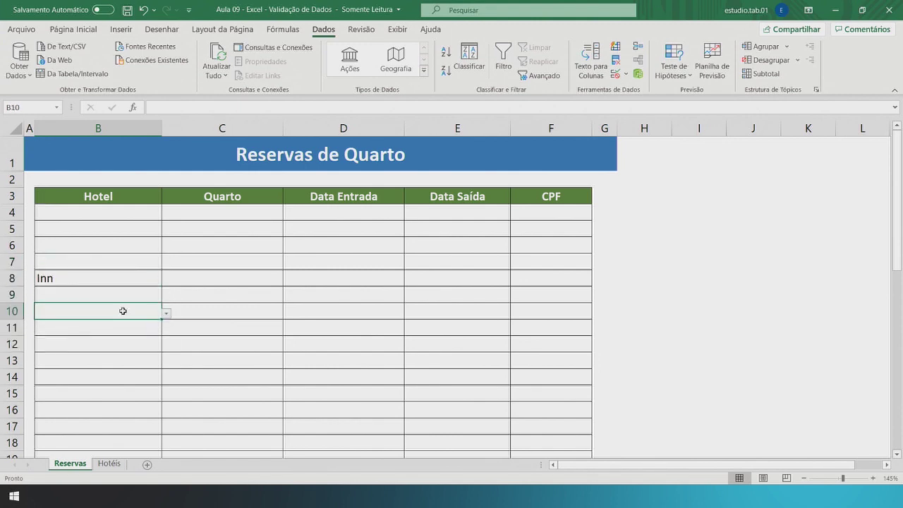
Step: Choose Ultra as the hotel in B4 and select the Quarto cell beside it
left_click(212, 212)
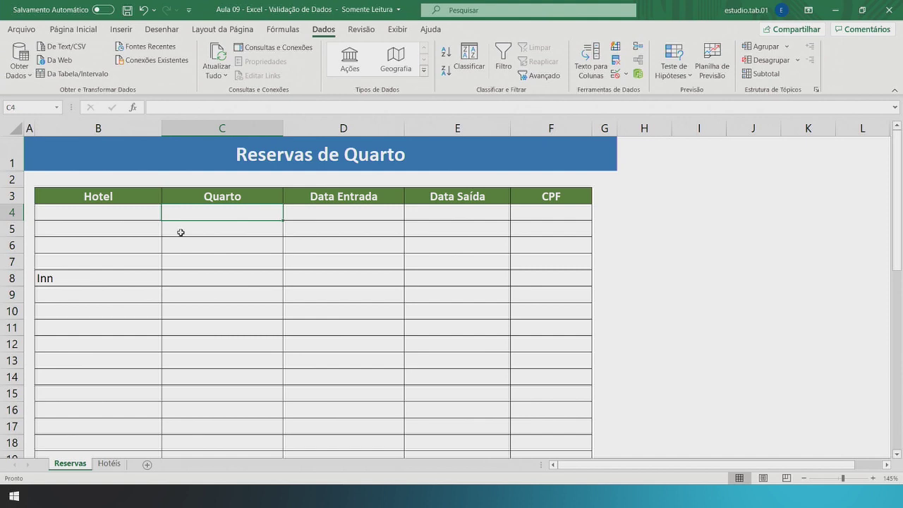
left_click(141, 215)
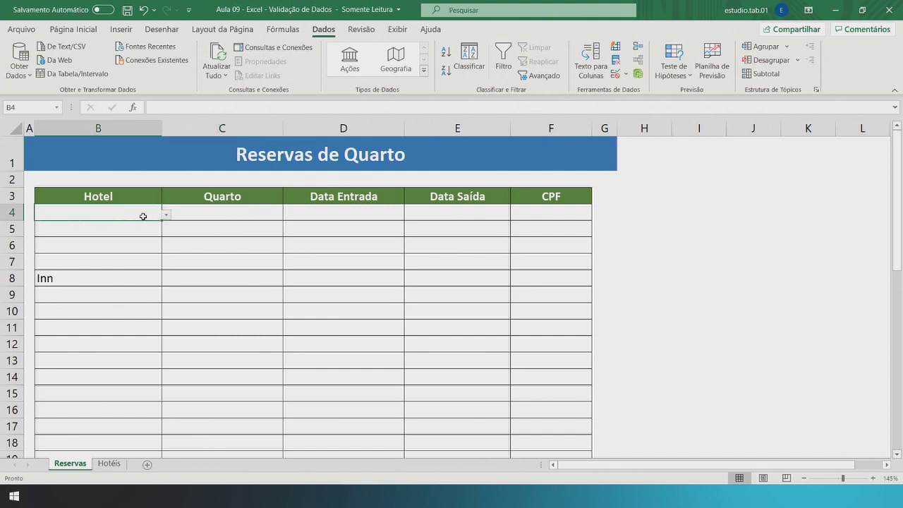
left_click(166, 215)
left_click(134, 227)
left_click(219, 215)
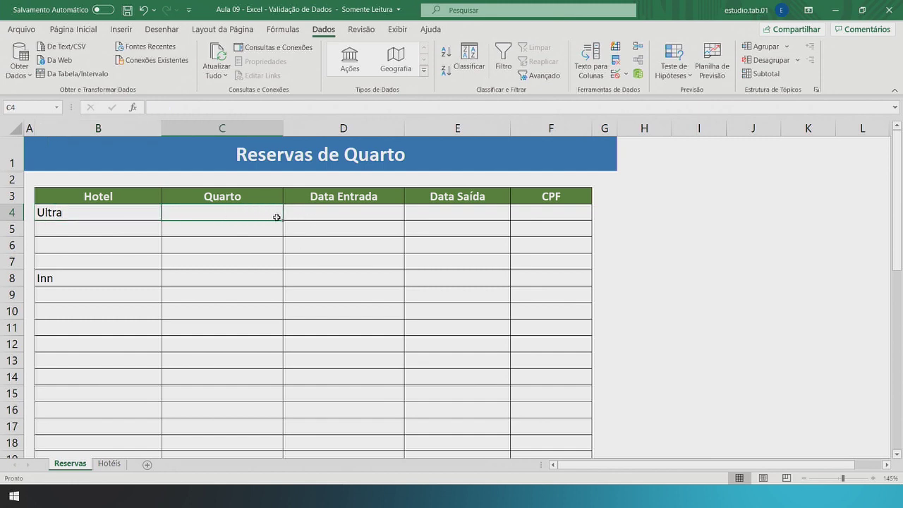
Step: Clear the test hotels from cells B4 and B8
left_click(100, 217)
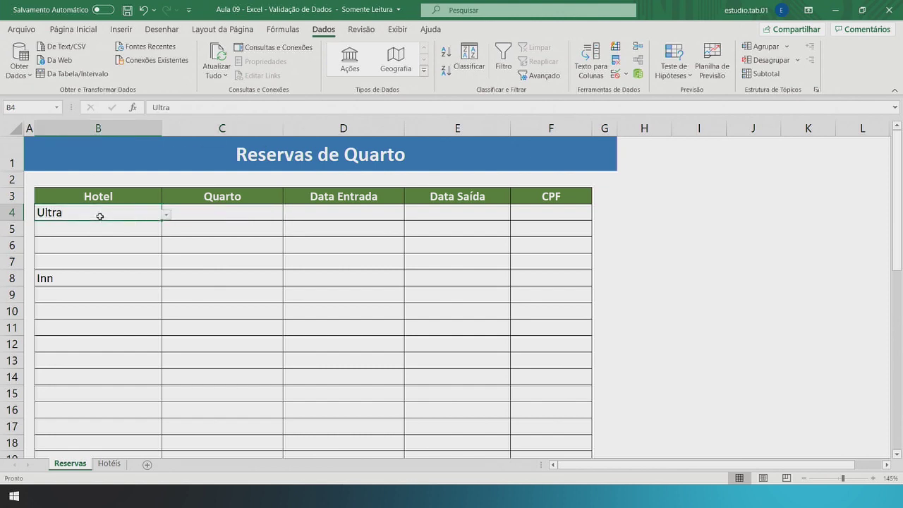
key("Delete")
left_click(100, 277)
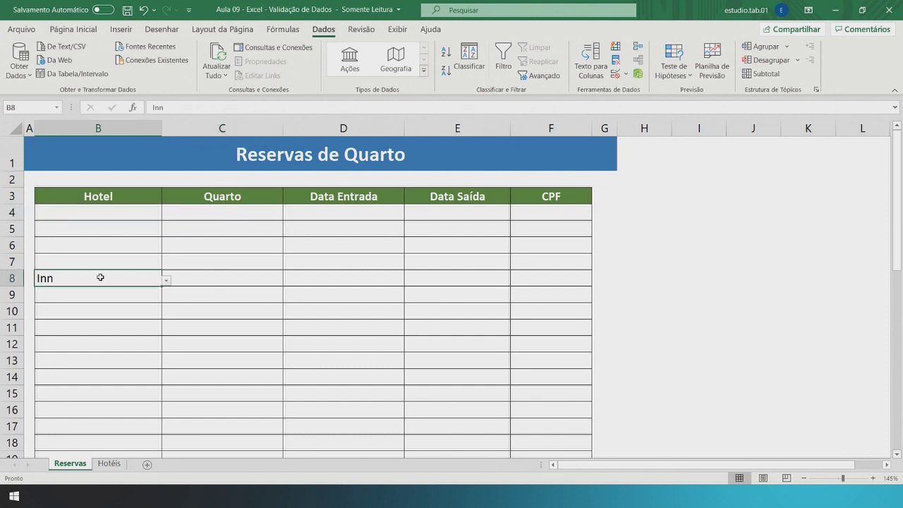
key("Delete")
Step: Replace the list source in B4's data validation with the header range =Hotéis!$A$1:$C$1 and apply it
left_click(120, 213)
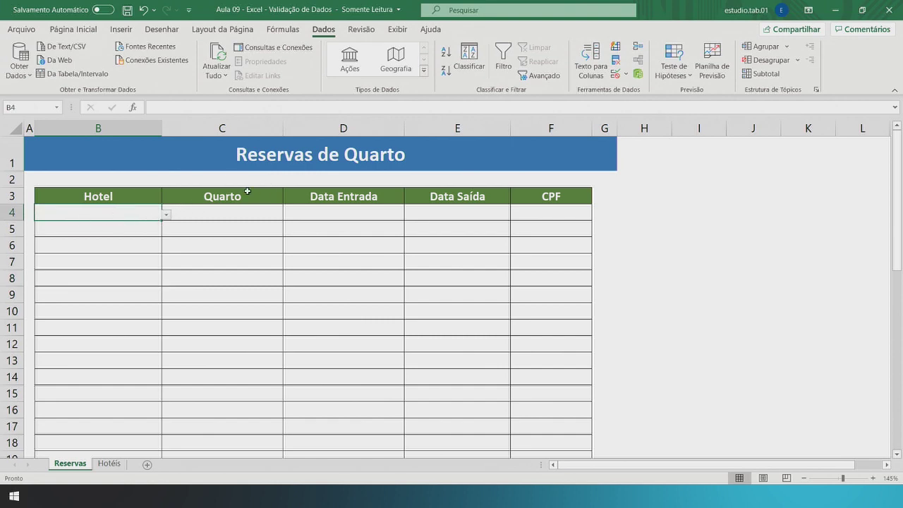
left_click(618, 74)
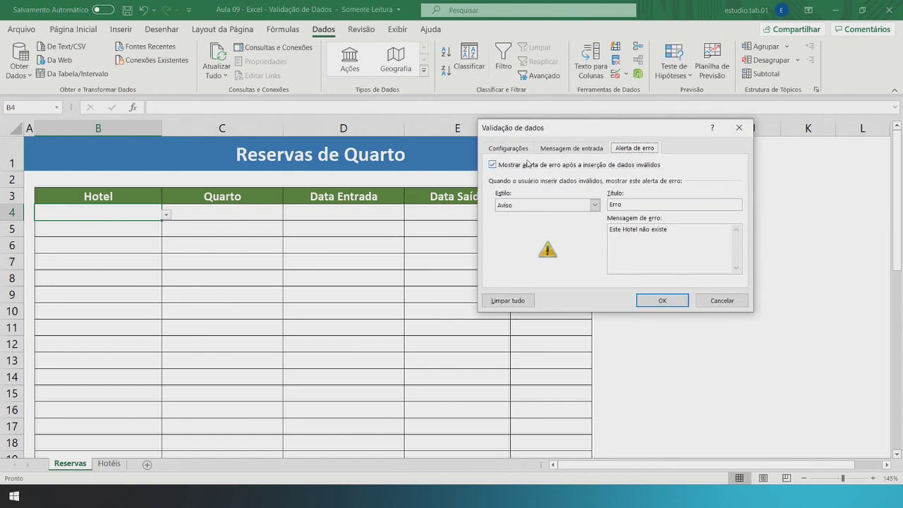
left_click(508, 148)
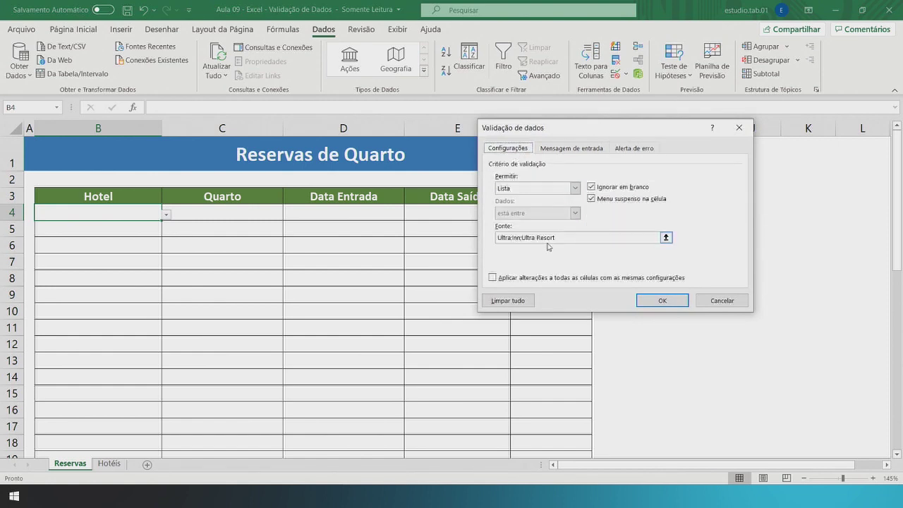
left_click_drag(557, 238, 484, 242)
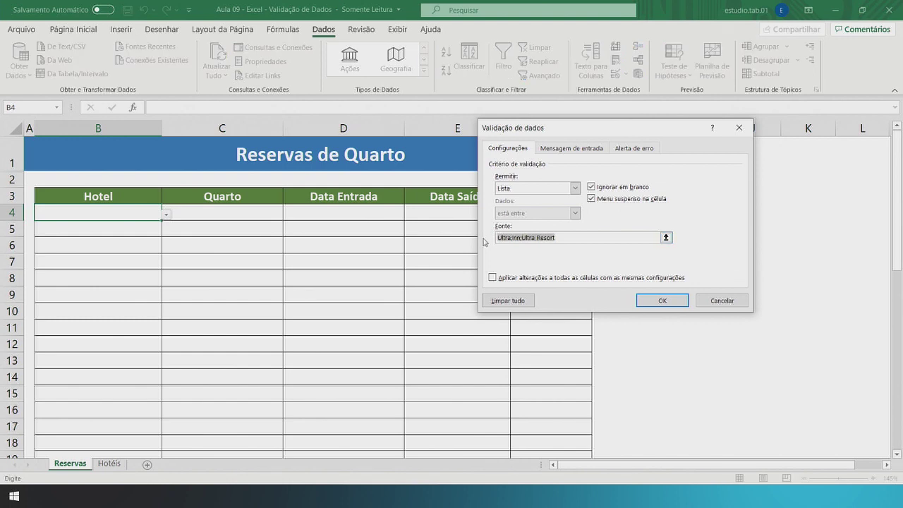
key("Delete")
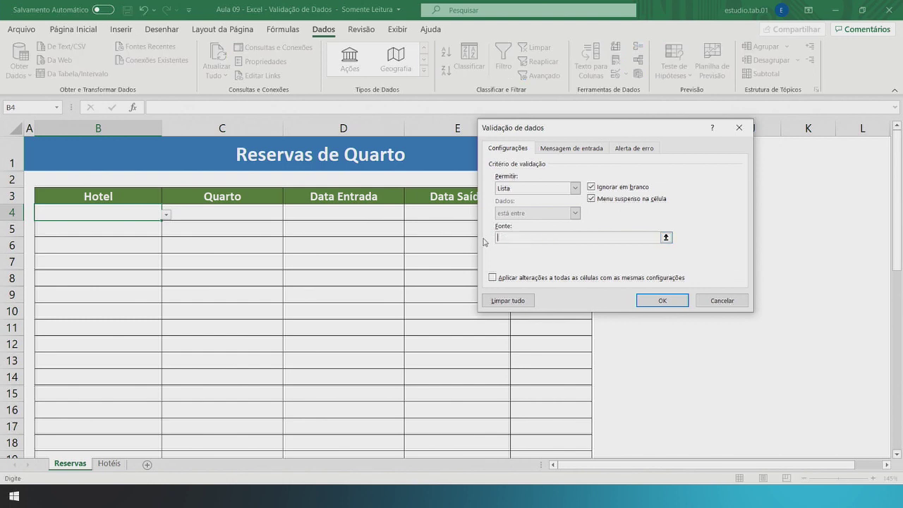
left_click(665, 237)
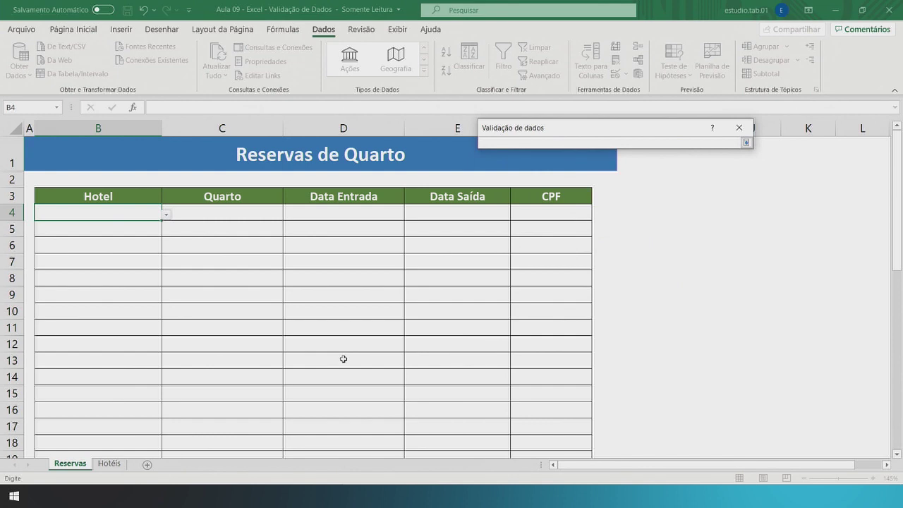
left_click(113, 468)
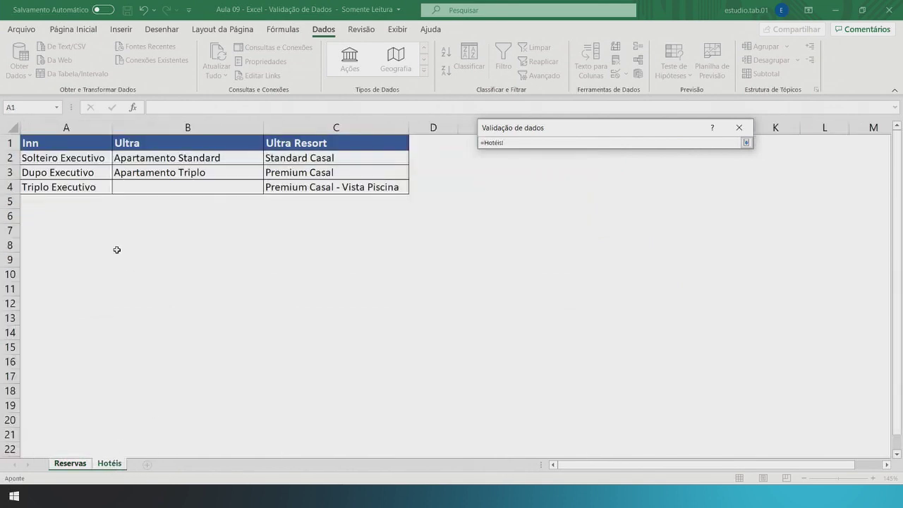
left_click_drag(42, 146, 251, 149)
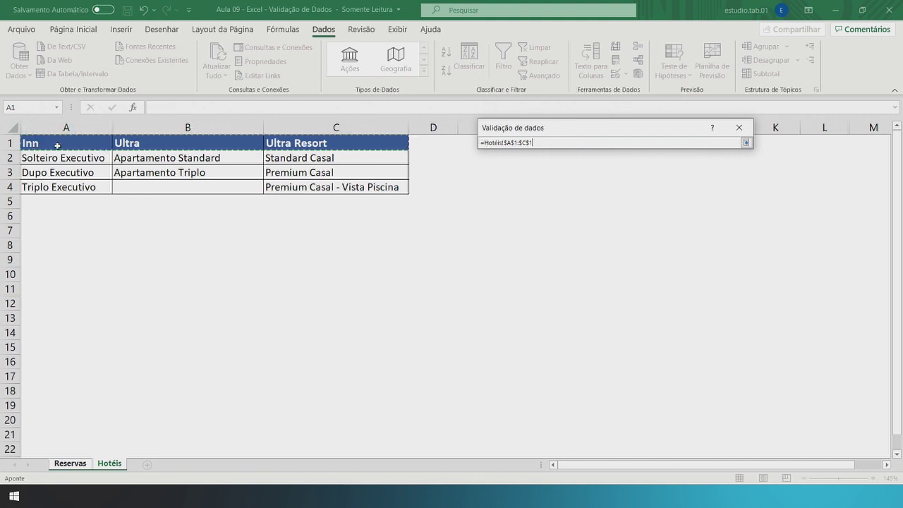
key("Return")
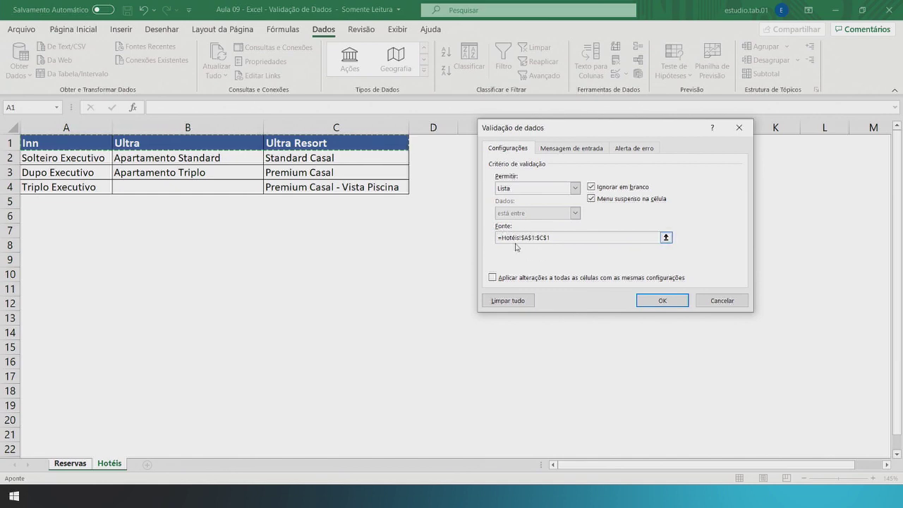
left_click(663, 301)
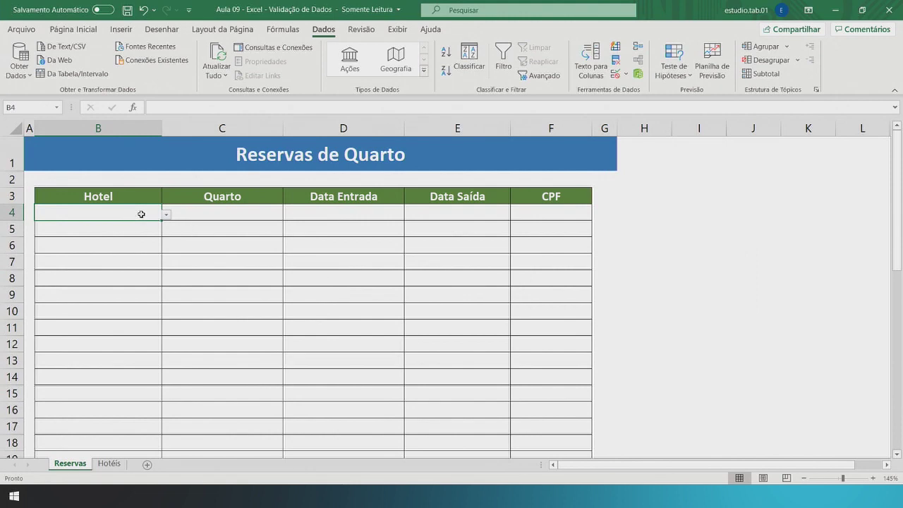
Step: View the hotel list in B4 without choosing, select Quarto cell C4 and open the Hotéis sheet to examine each hotel's rooms
left_click(166, 214)
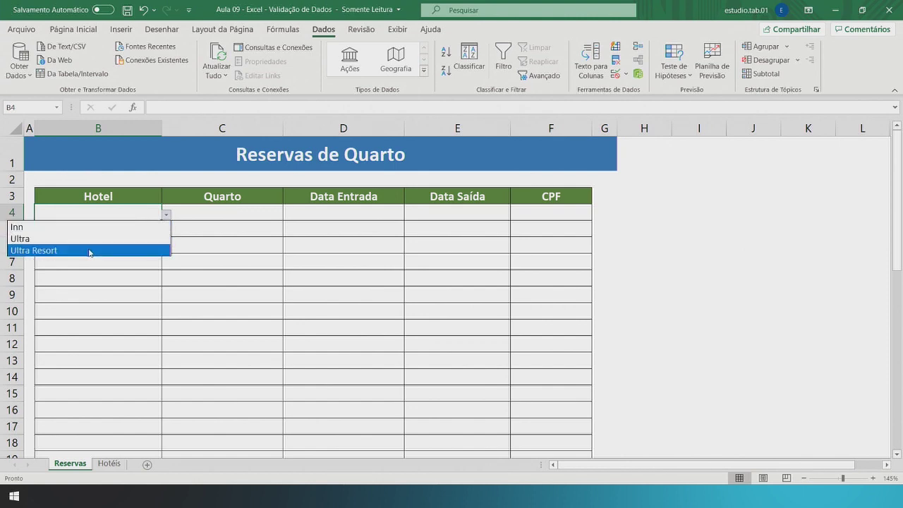
left_click(210, 215)
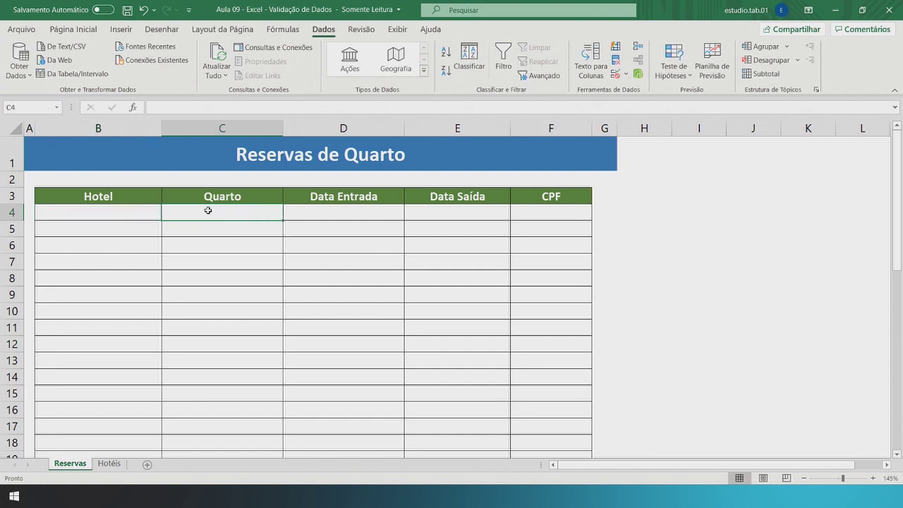
left_click(107, 467)
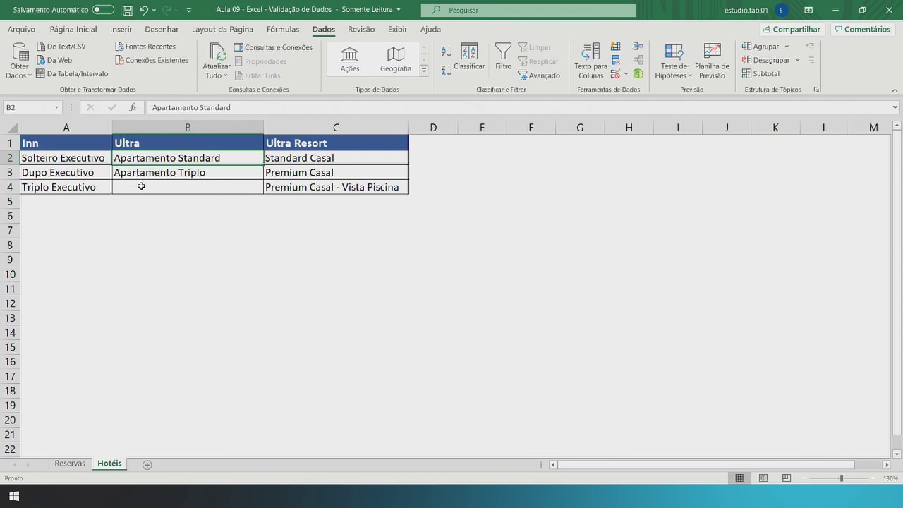
Step: Examine the room types listed under the Inn hotel on the Hotéis sheet
left_click(103, 166)
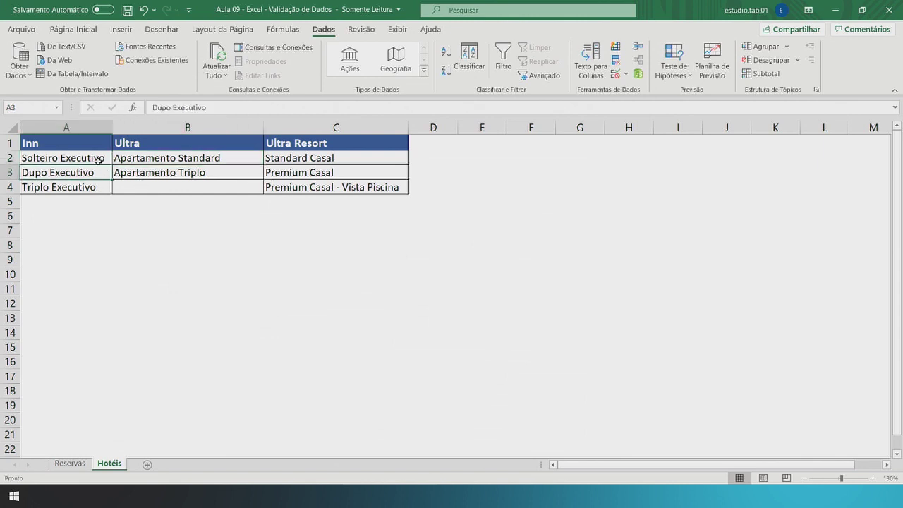
left_click_drag(98, 159, 99, 178)
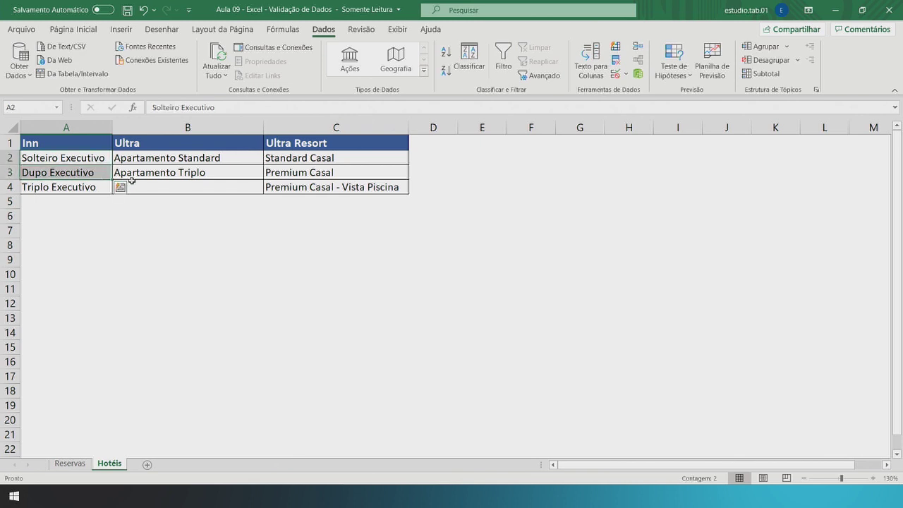
left_click(132, 183)
left_click(78, 152)
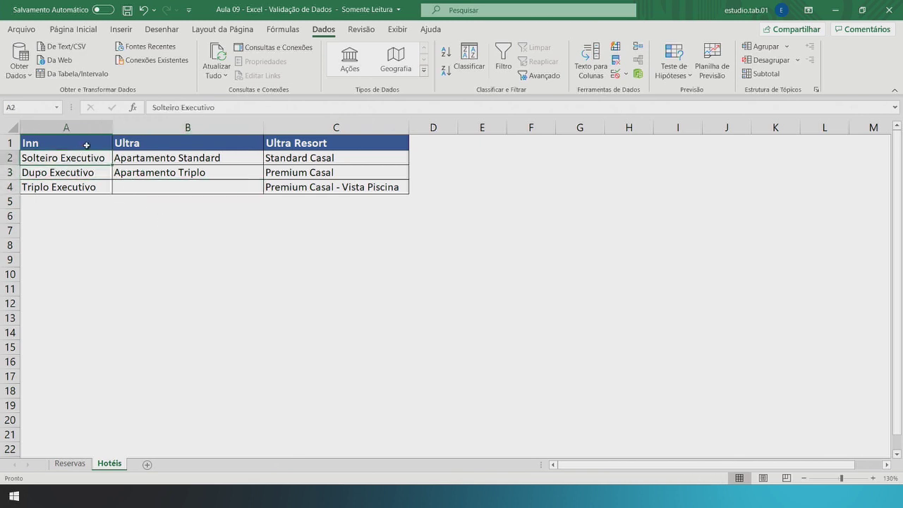
left_click(83, 176)
left_click(83, 184)
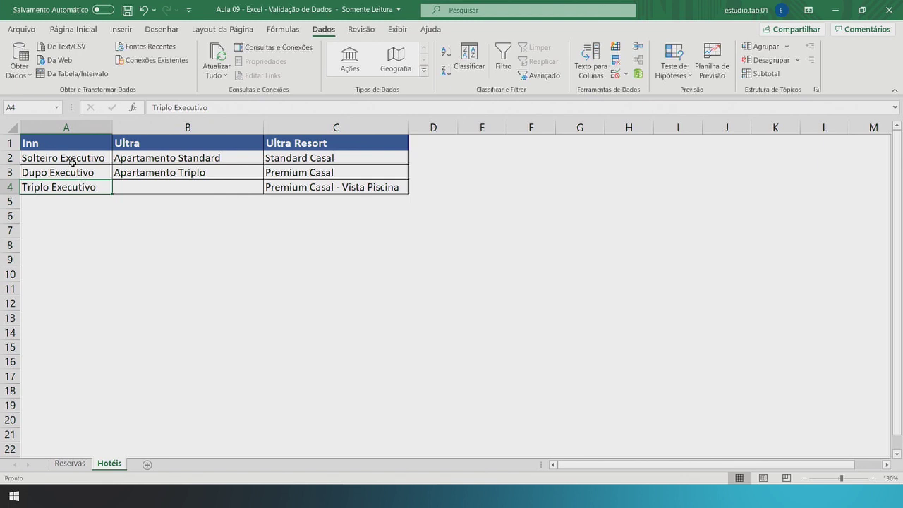
left_click(36, 144)
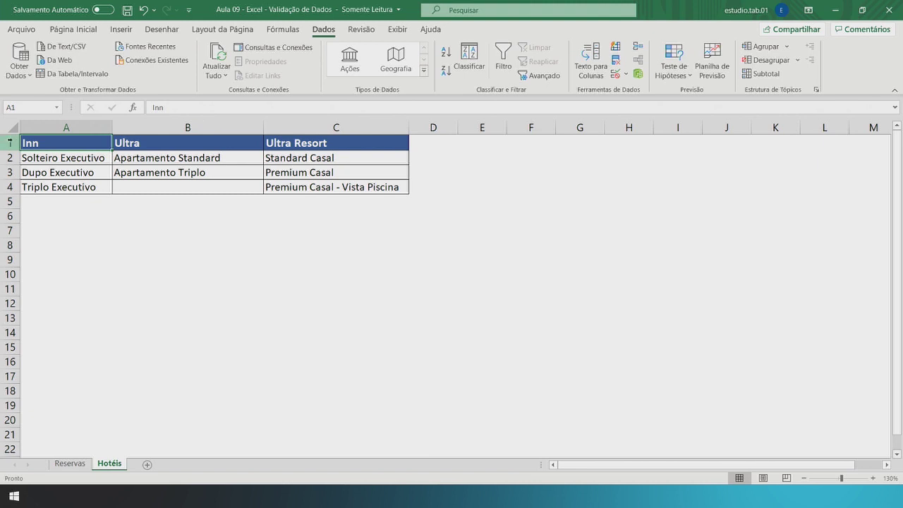
left_click(45, 156)
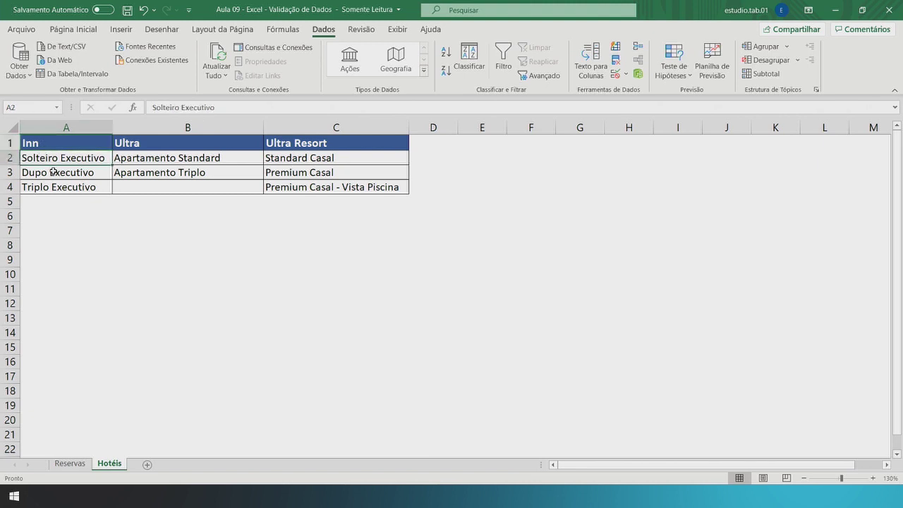
left_click(105, 229)
Step: Name the Inn room range A2:A4 on the Hotéis sheet Inn
left_click_drag(82, 159, 85, 185)
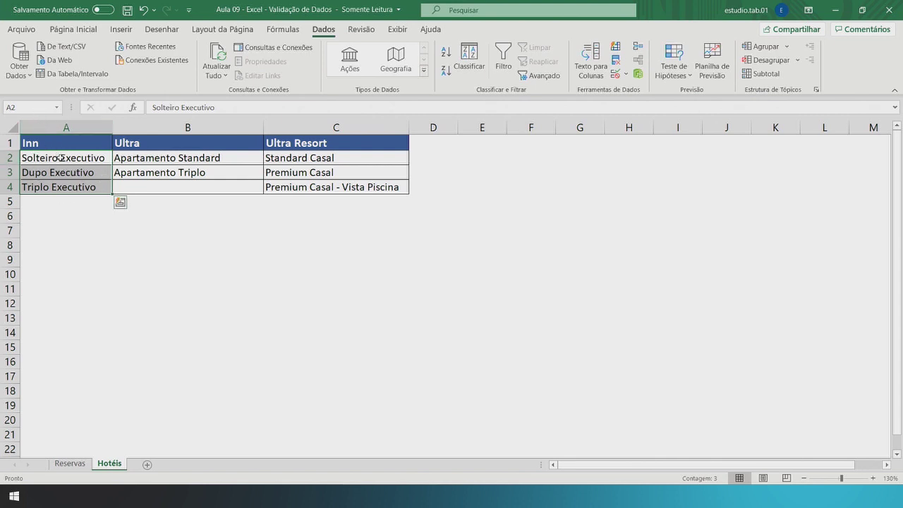
left_click(16, 107)
key("BackSpace")
type("Inn")
key("Return")
Step: Name the filled room cells B2:B3 under the Ultra header Ultra
mouse_move(148, 155)
left_mouse_down()
mouse_move(148, 181)
mouse_move(151, 172)
left_mouse_up()
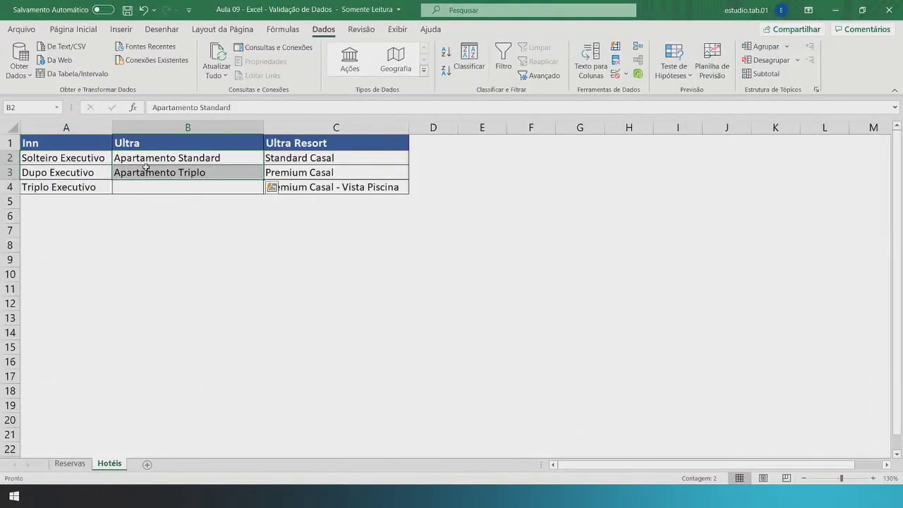
left_click(34, 107)
type("Ultra")
Step: Try to name the room range C2:C4 "Ultra Resort", with a space
left_click_drag(307, 160, 300, 184)
left_click(33, 106)
type("Ultra")
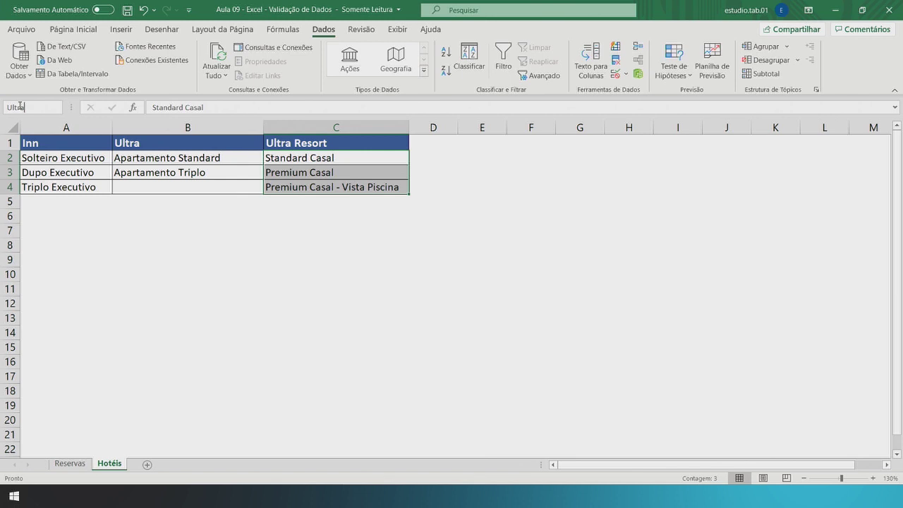
type(" Resort")
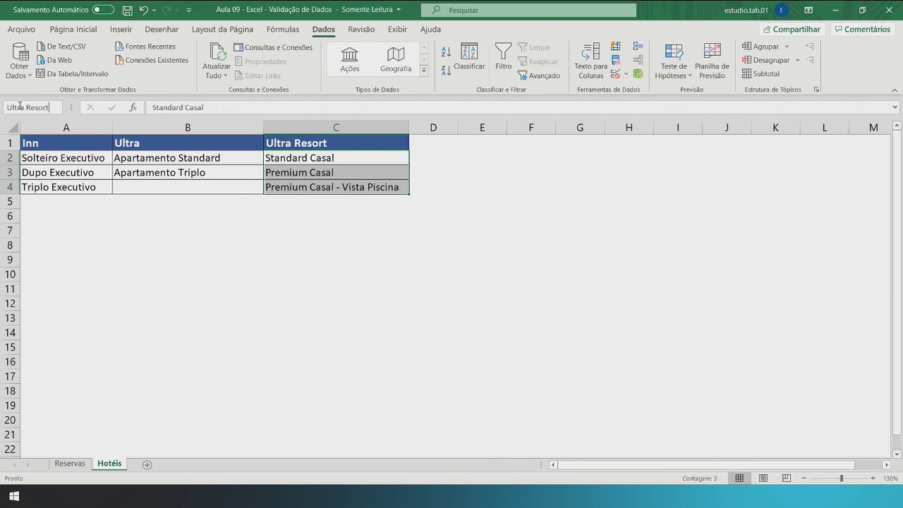
key("Return")
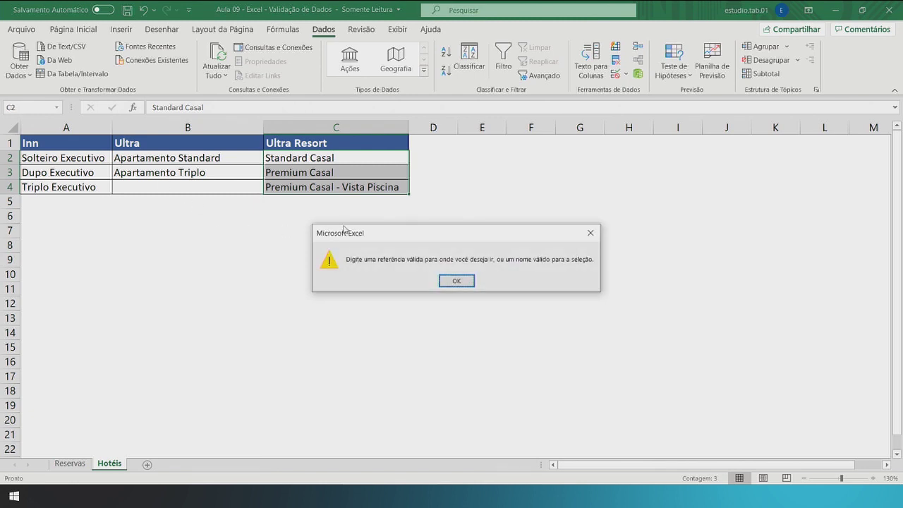
left_click(451, 280)
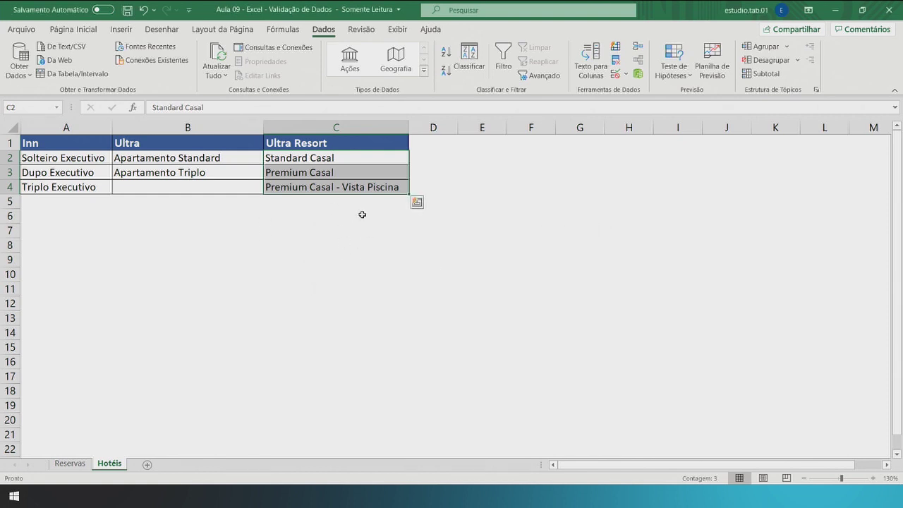
Step: Name the room range C2:C4 Ultra_Resort, using an underscore instead of the space
left_click(35, 111)
type("Ultra")
type("_Resort")
key("Return")
Step: Change the header in C1 to Ultra_Resort so it matches the range name
double_click(315, 143)
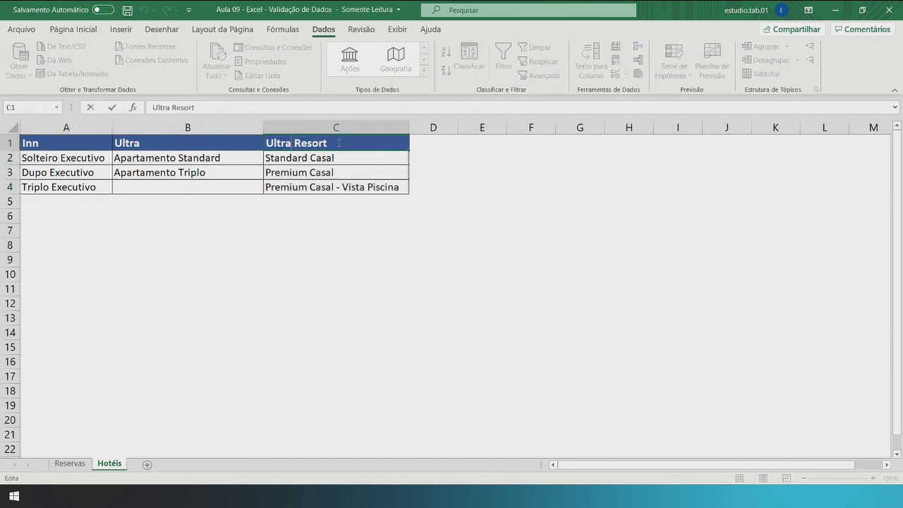
key("BackSpace")
type("_")
key("Return")
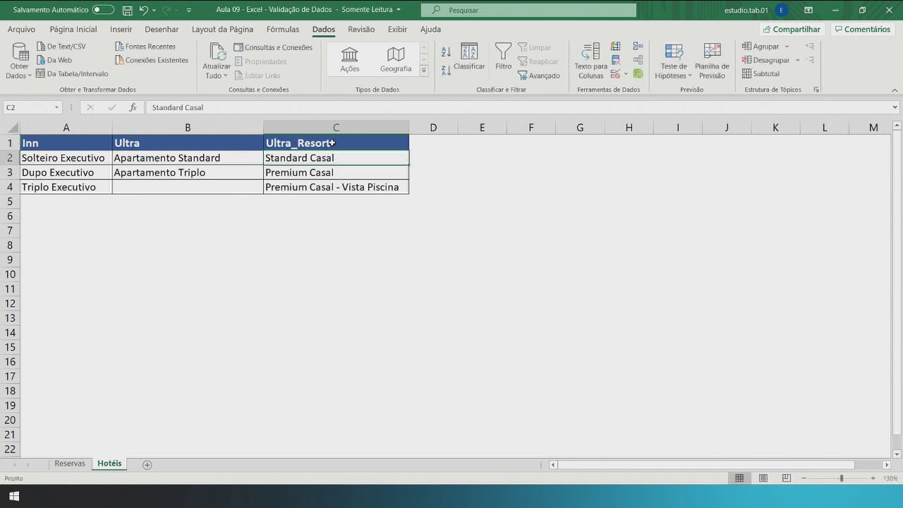
Step: Return to the Reservas sheet and compare the hotel lists offered in B4 and B5 without choosing
left_click(70, 464)
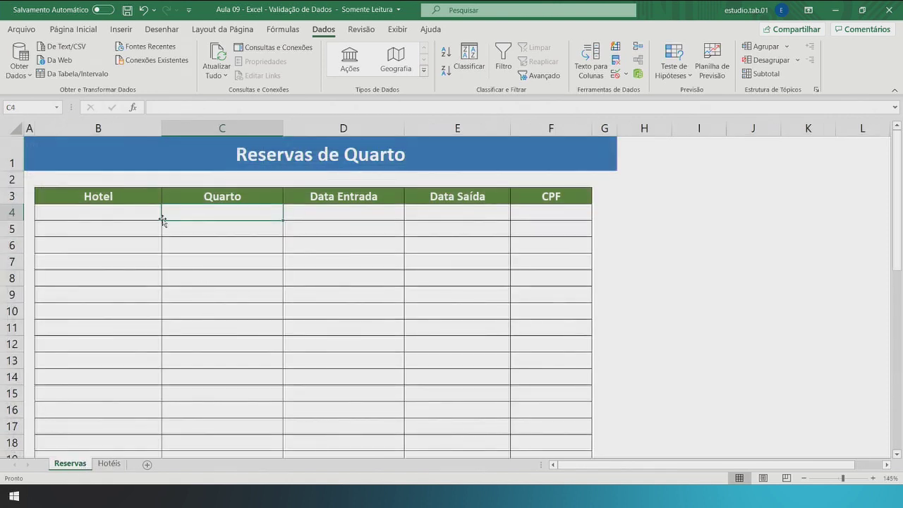
left_click(131, 212)
left_click(166, 213)
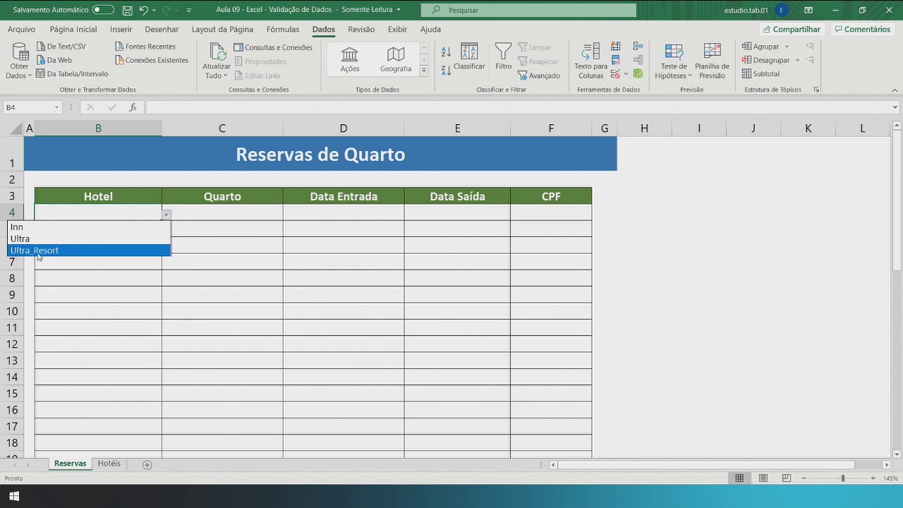
left_click(119, 215)
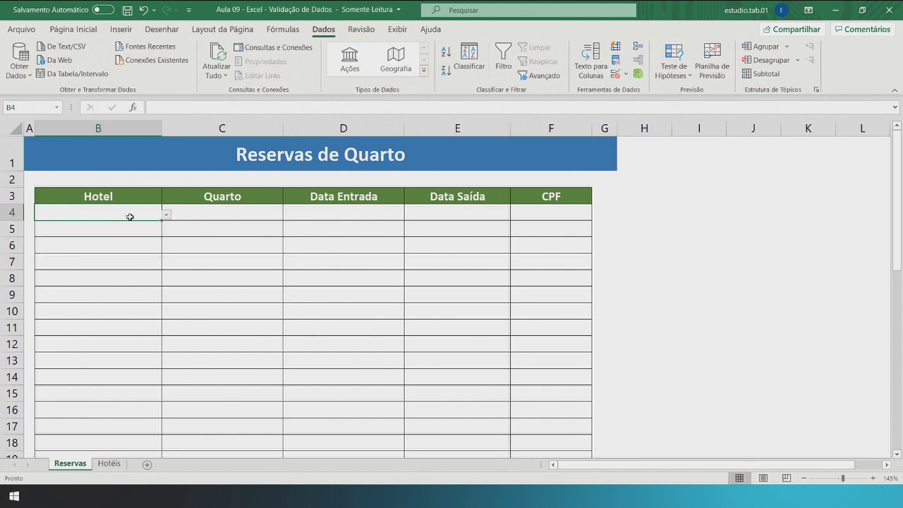
left_click(120, 237)
left_click(167, 232)
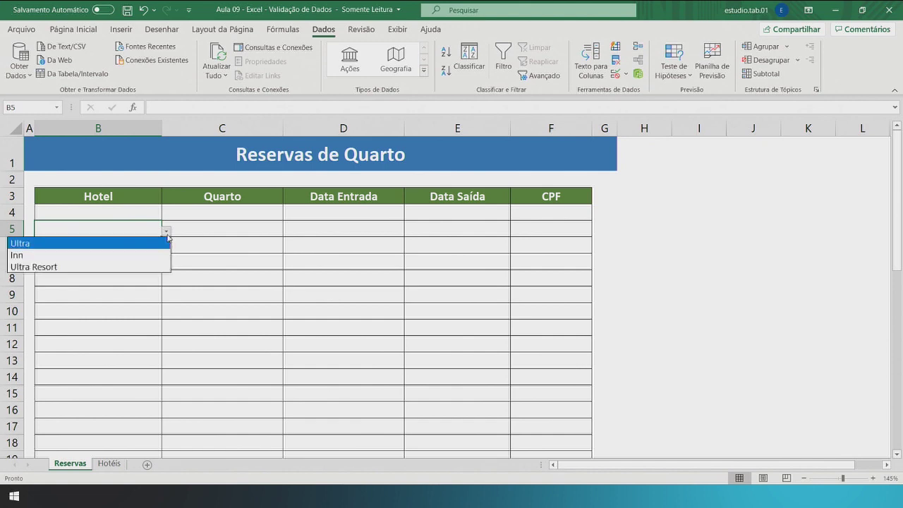
left_click(138, 232)
Step: Fill cell B4 with its hotel list validation down the Hotel column
left_click(136, 215)
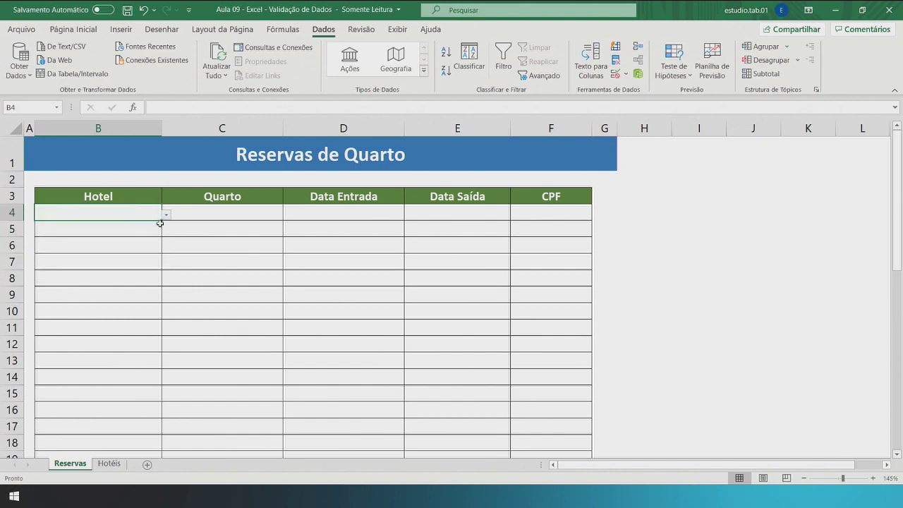
mouse_move(162, 222)
left_mouse_down()
mouse_move(176, 455)
mouse_move(155, 203)
mouse_move(158, 216)
left_mouse_up()
scroll(244, 238, "up", 6)
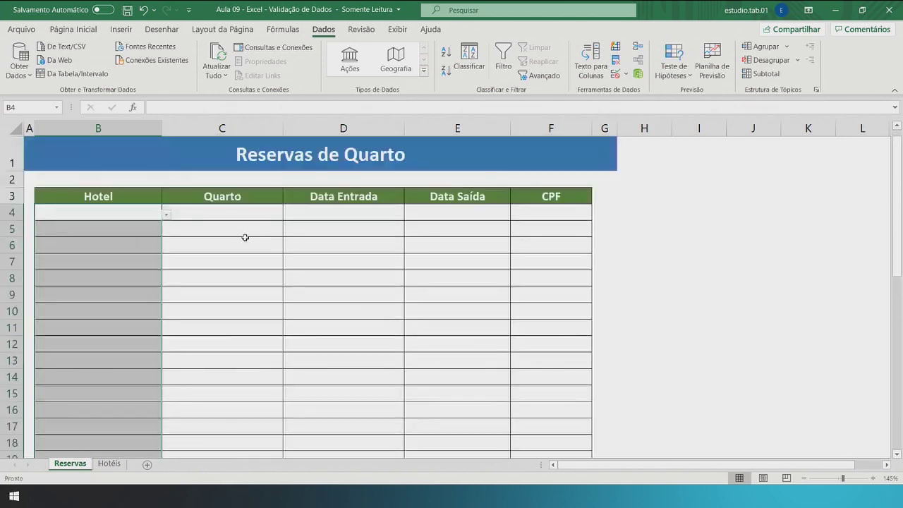
Step: Open data validation for Quarto cell C4 and allow only values from a list (Lista)
left_click(198, 214)
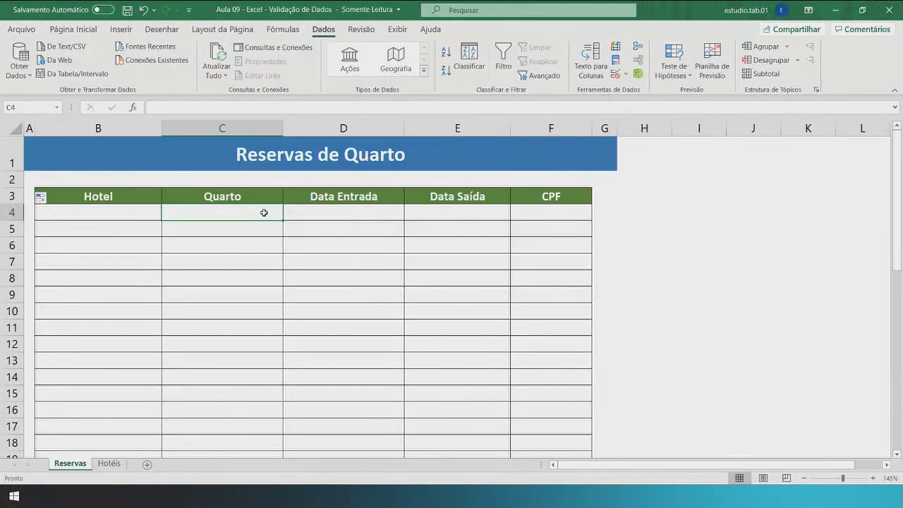
left_click(616, 74)
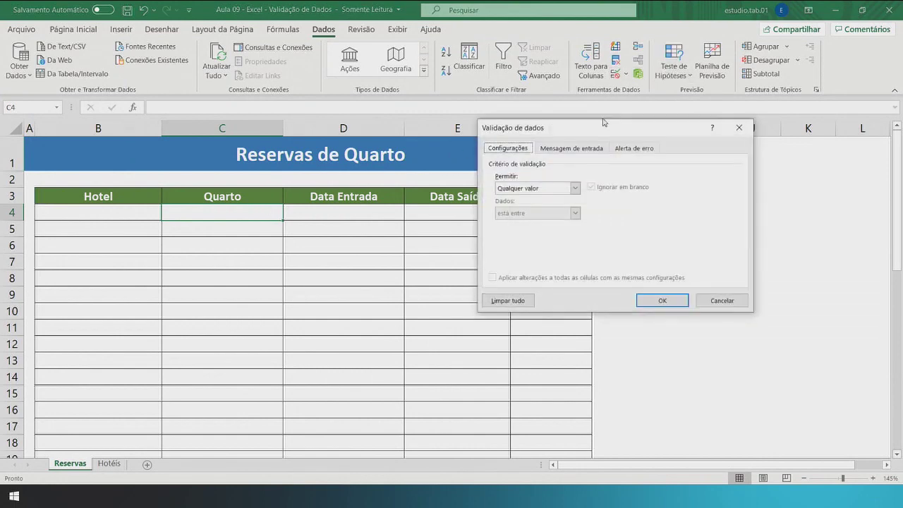
left_click(574, 188)
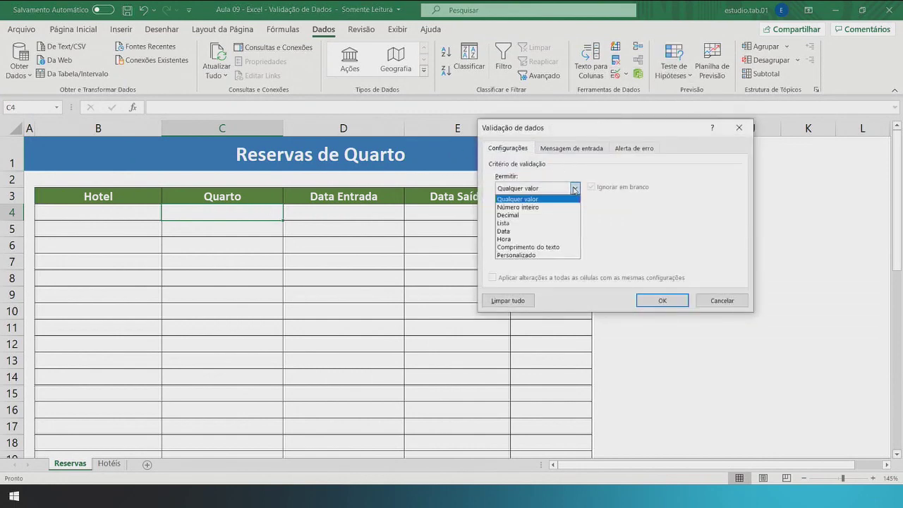
left_click(554, 223)
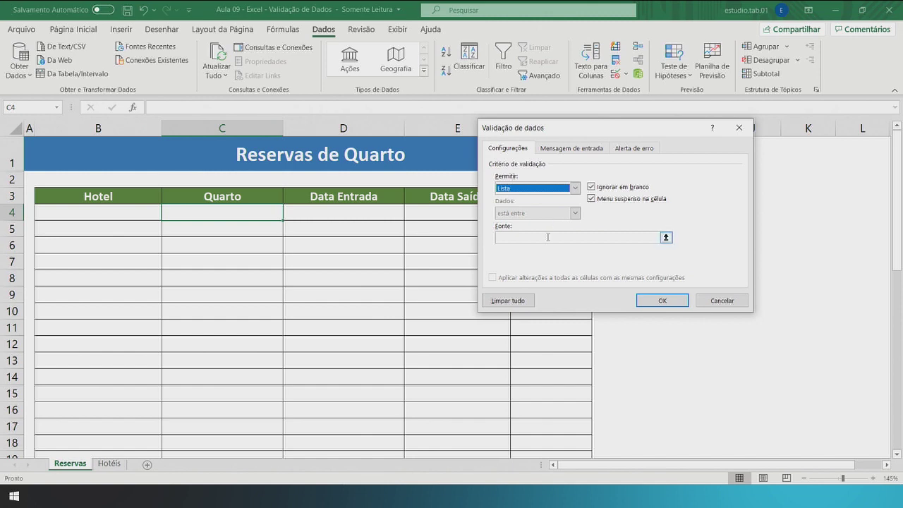
Step: Start the list source formula as =Indireto($B$4, referencing the Hotel cell B4
left_click(548, 239)
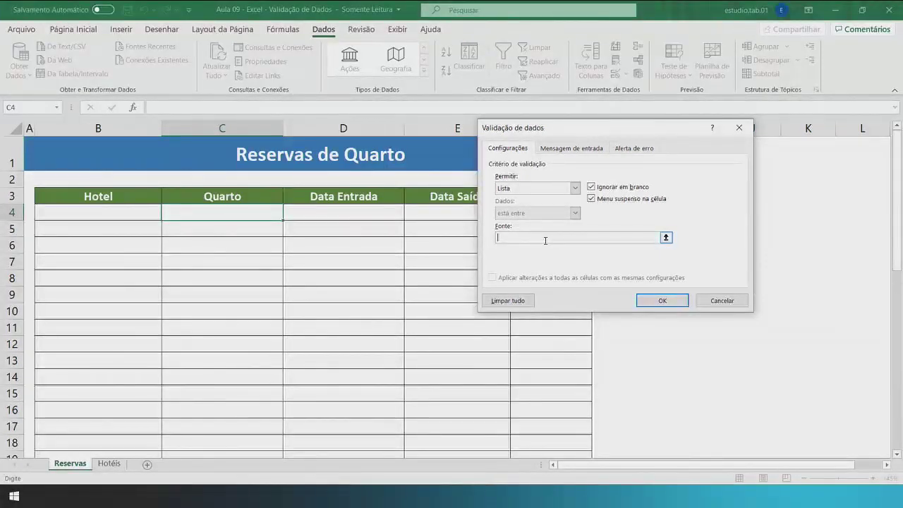
type("=")
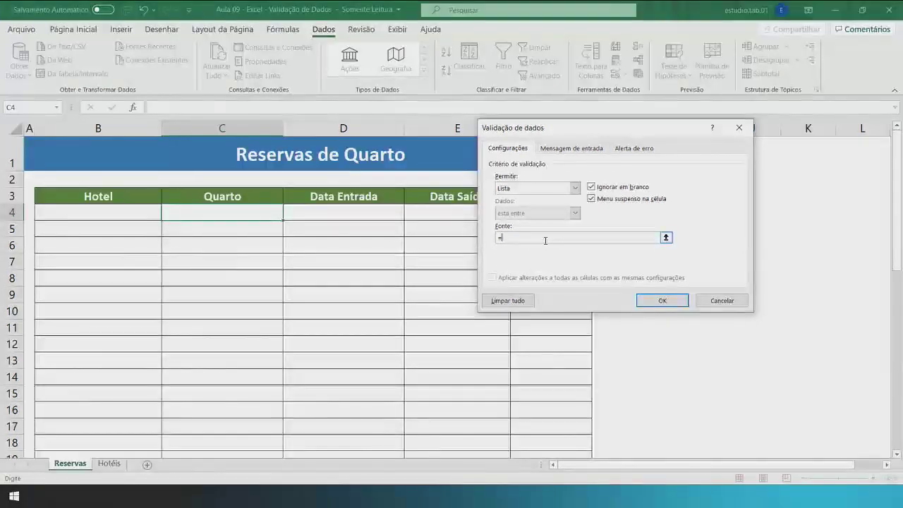
type("Indireto(")
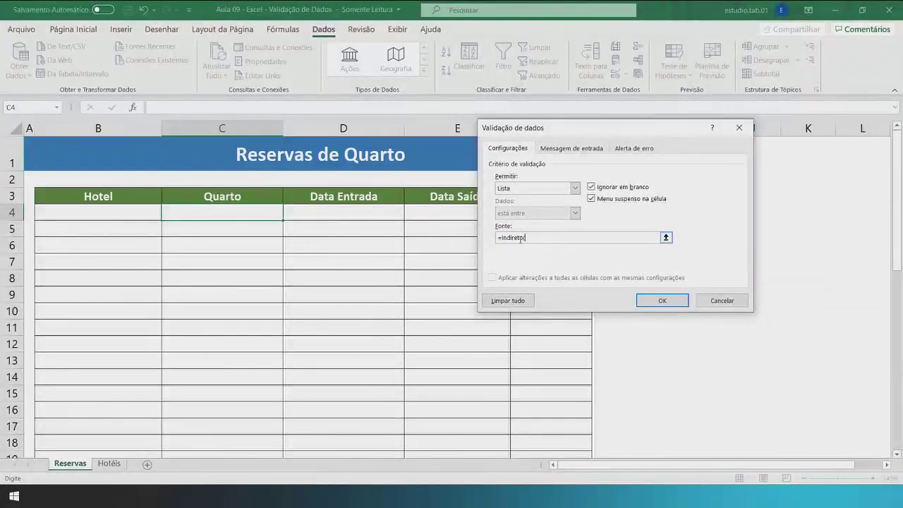
left_click(130, 214)
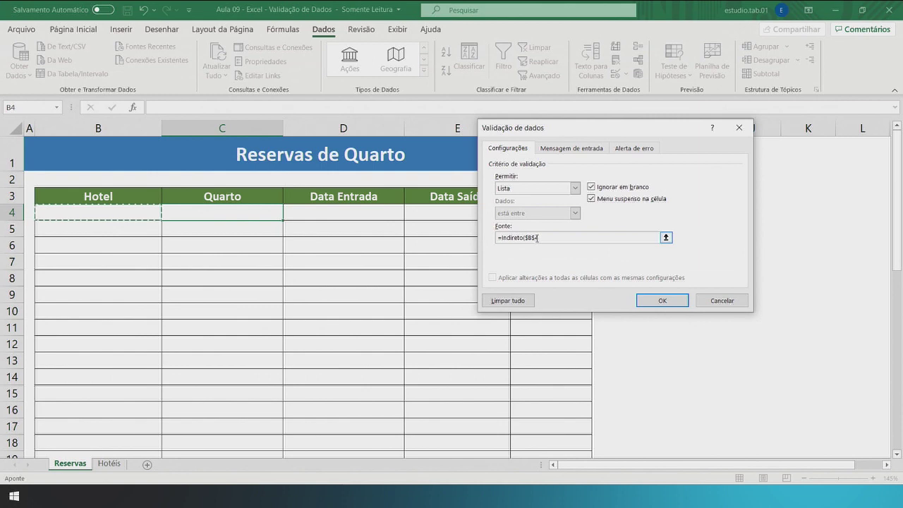
Step: Make the B4 reference relative, complete the source as =Indireto(B4) and apply the validation, accepting the error prompt
left_click_drag(526, 238, 525, 237)
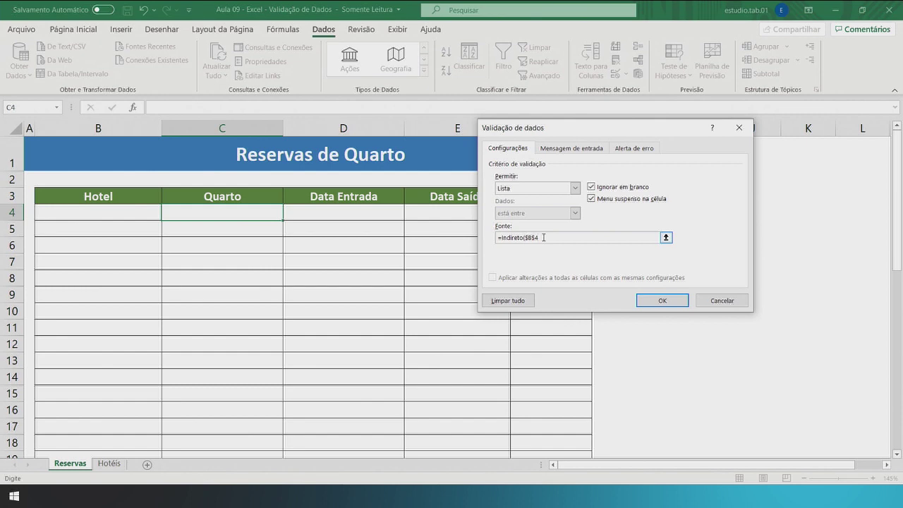
type("+")
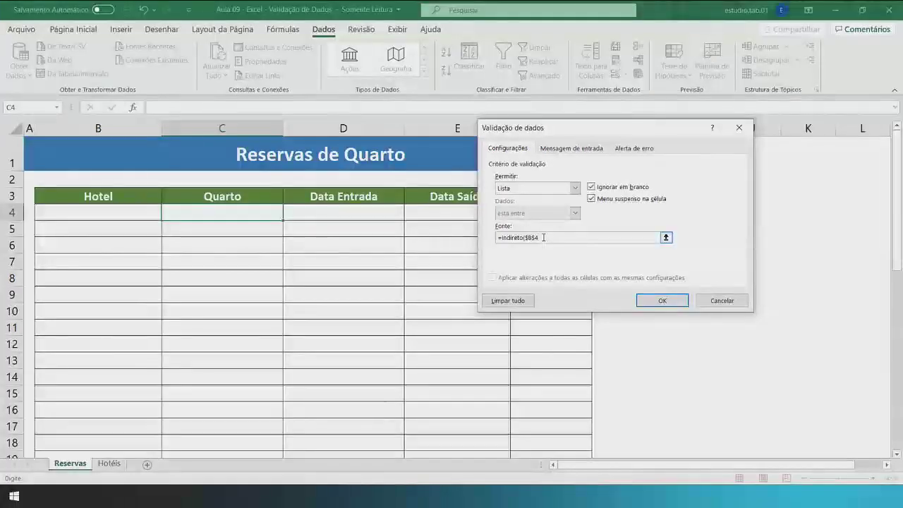
key("Left")
key("BackSpace")
key("BackSpace")
key("BackSpace")
key("BackSpace")
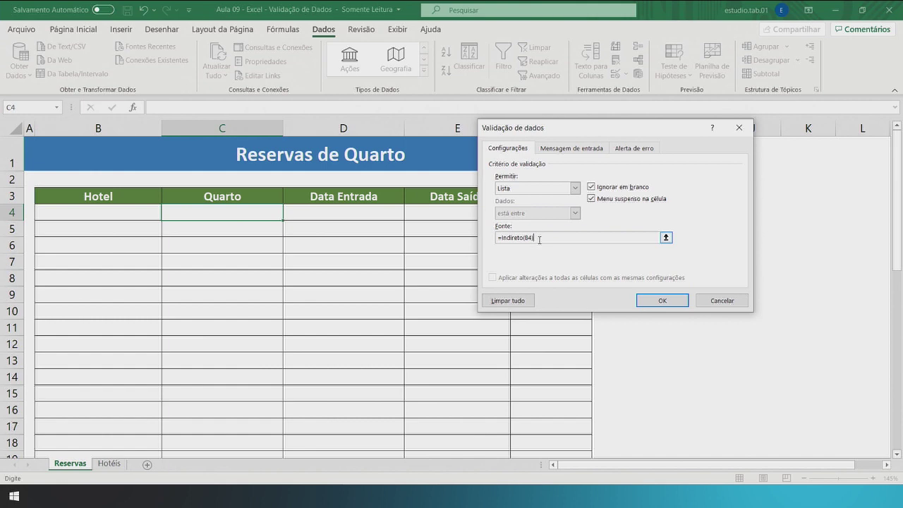
left_click(670, 301)
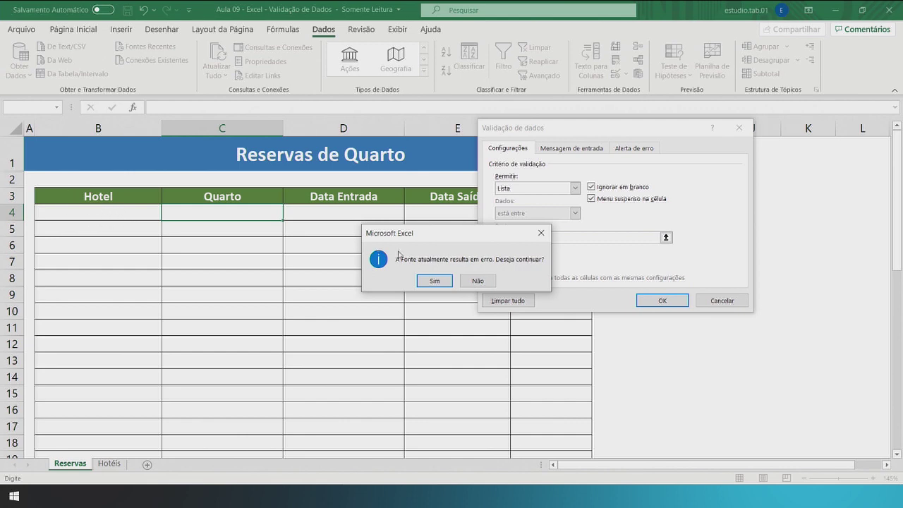
left_click(444, 279)
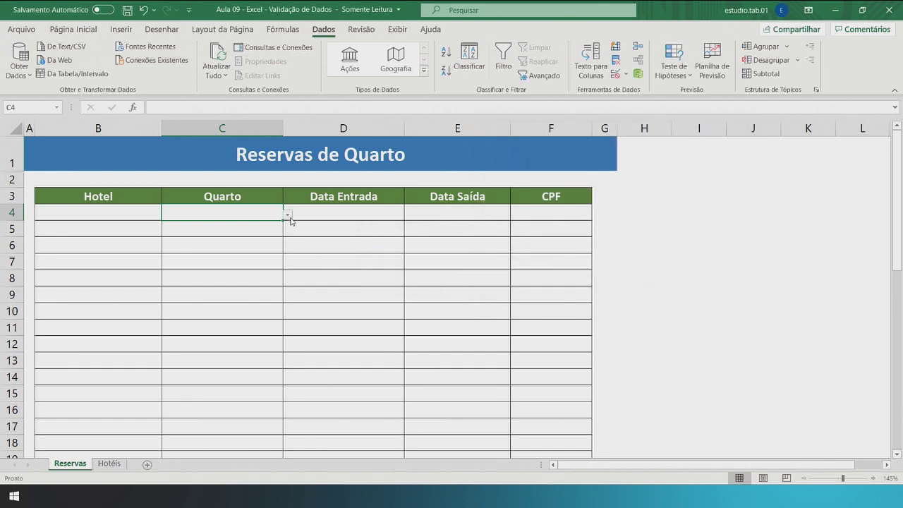
Step: Choose Ultra as the hotel in B4 and select the Quarto cell C4
left_click(114, 215)
left_click(165, 218)
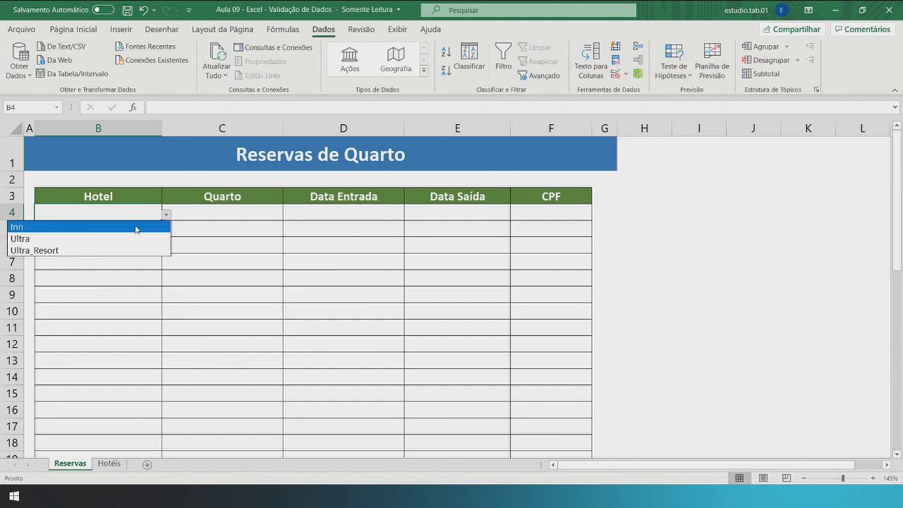
left_click(129, 235)
left_click(251, 217)
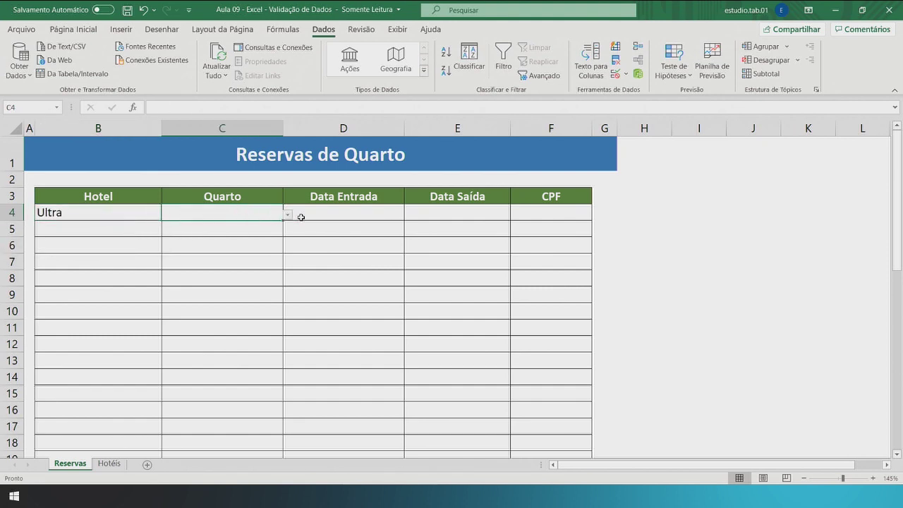
Step: Check the Quarto list in C4 for Ultra, change the hotel in B4 to Inn and check the room list again
left_click(288, 216)
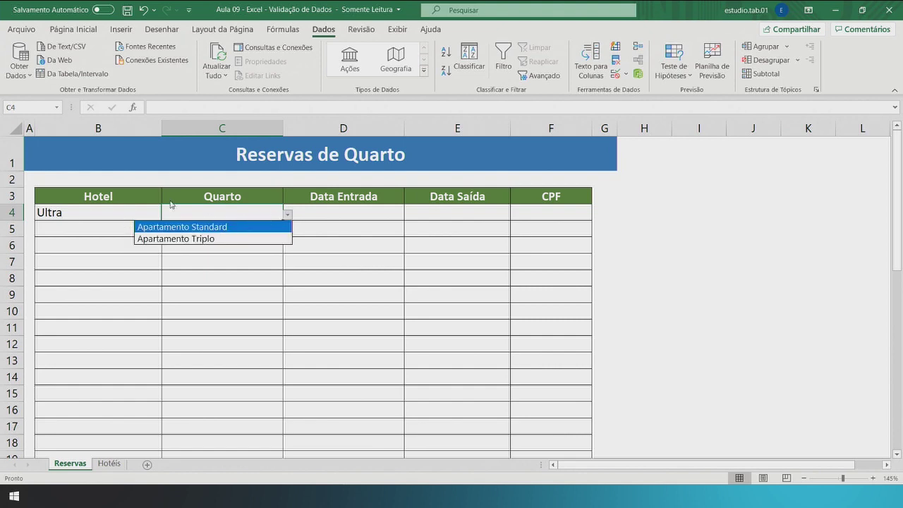
left_click(142, 207)
left_click(153, 211)
left_click(166, 216)
left_click(135, 227)
left_click(231, 216)
left_click(287, 215)
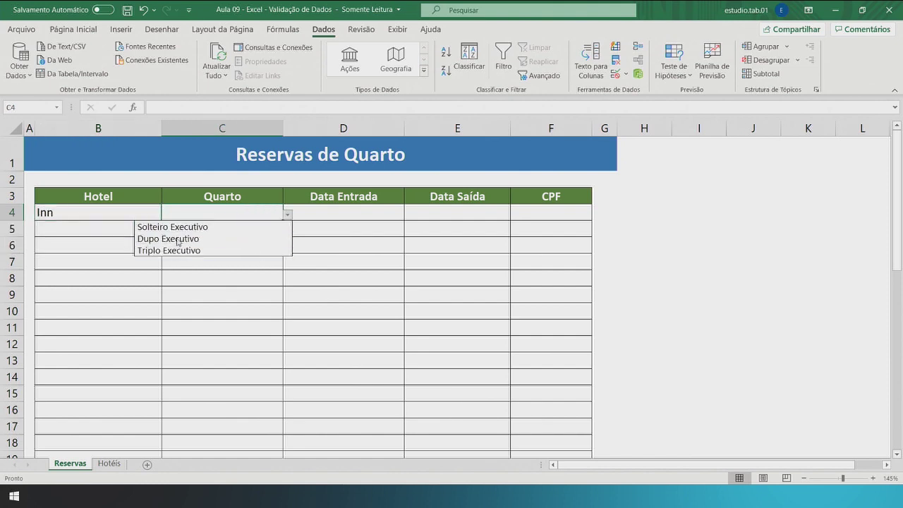
Step: Choose Ultra_Resort as the hotel in B4 and Premium Casal as its room in C4
left_click(151, 211)
left_click(157, 212)
left_click(165, 215)
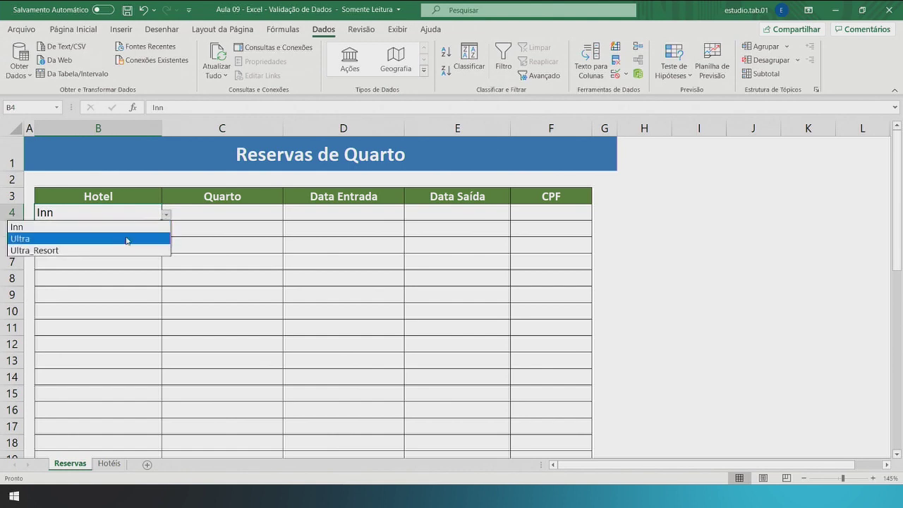
left_click(127, 247)
left_click(236, 214)
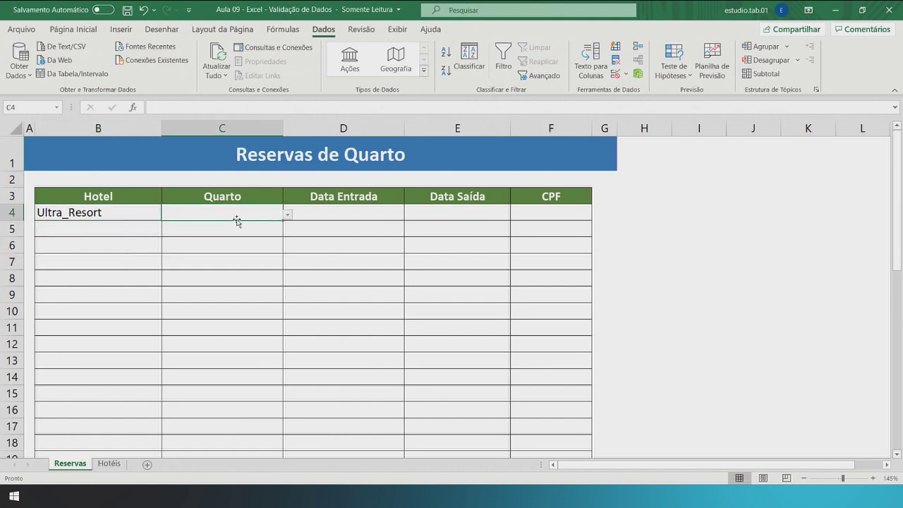
left_click(287, 214)
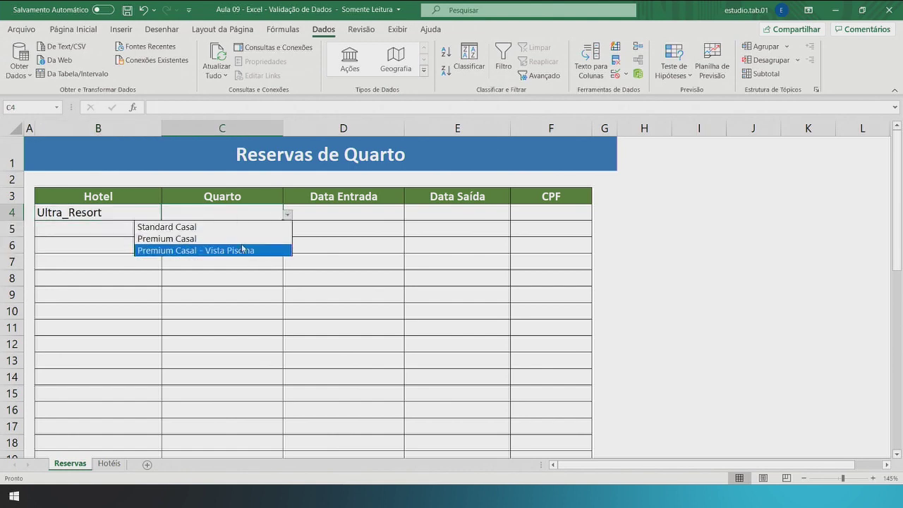
left_click(240, 238)
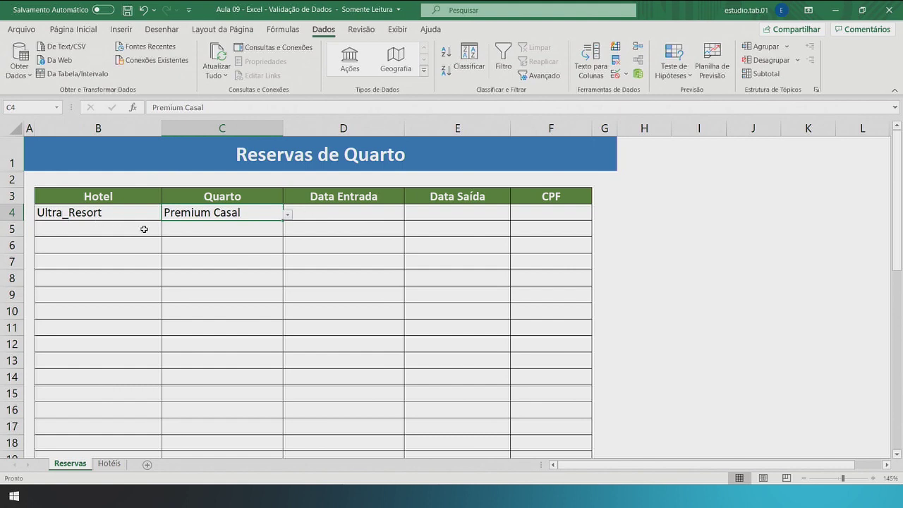
Step: Examine the room options offered in C4 for Ultra_Resort without changing the selection
left_click(287, 214)
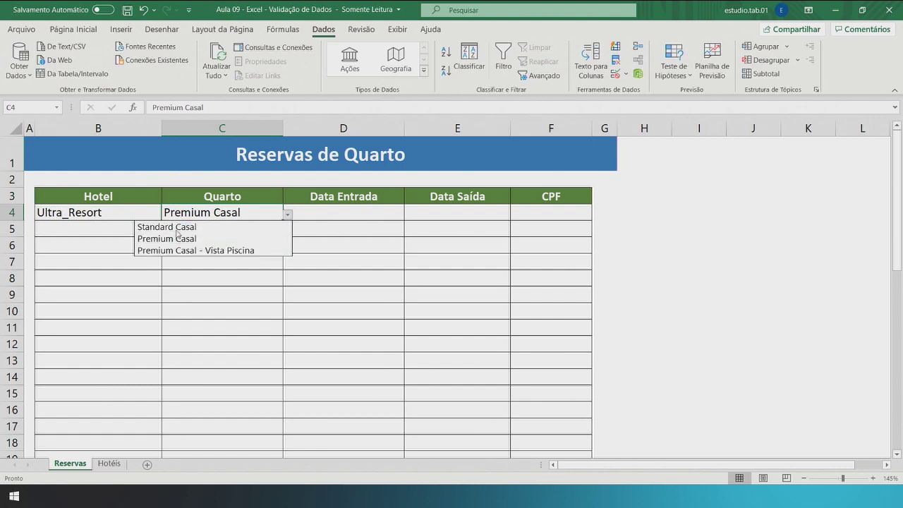
left_click(296, 211)
left_click(298, 210)
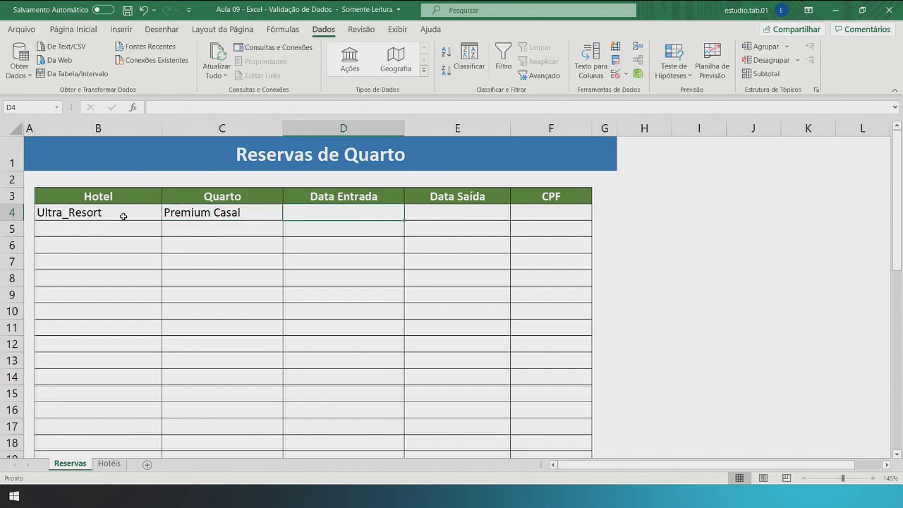
Step: Fill Quarto cell C4 down through C24, and clear the room values from the filled cells
left_click(263, 213)
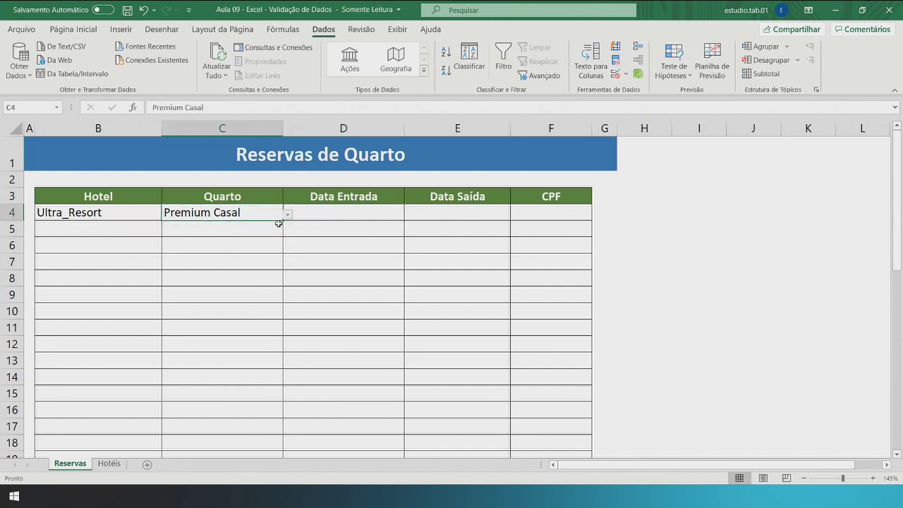
left_click_drag(284, 222, 281, 308)
scroll(281, 309, "up", 5)
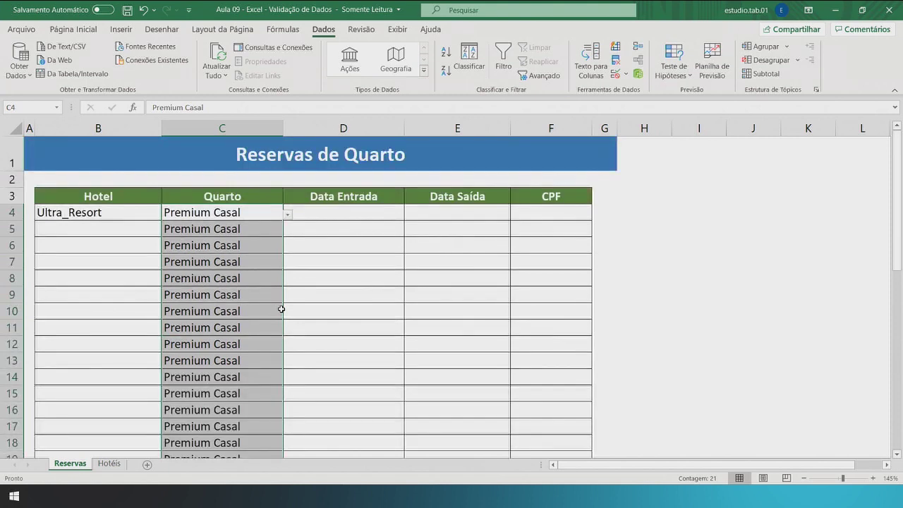
key("Delete")
left_click(247, 211)
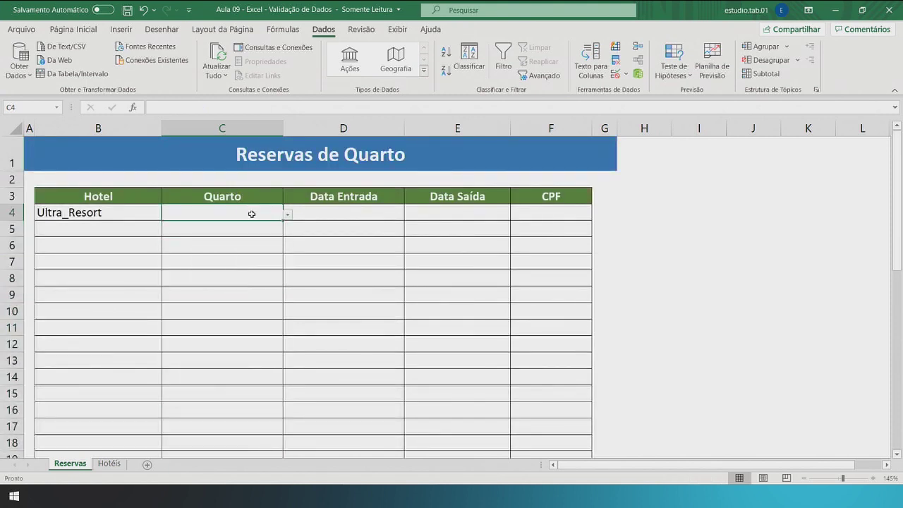
Step: Fill the empty Quarto cell C4 with its validation list down to the table's last row, C24
left_click(287, 215)
left_click(285, 217)
mouse_move(281, 221)
left_mouse_down()
mouse_move(285, 424)
mouse_move(296, 278)
mouse_move(289, 212)
left_mouse_up()
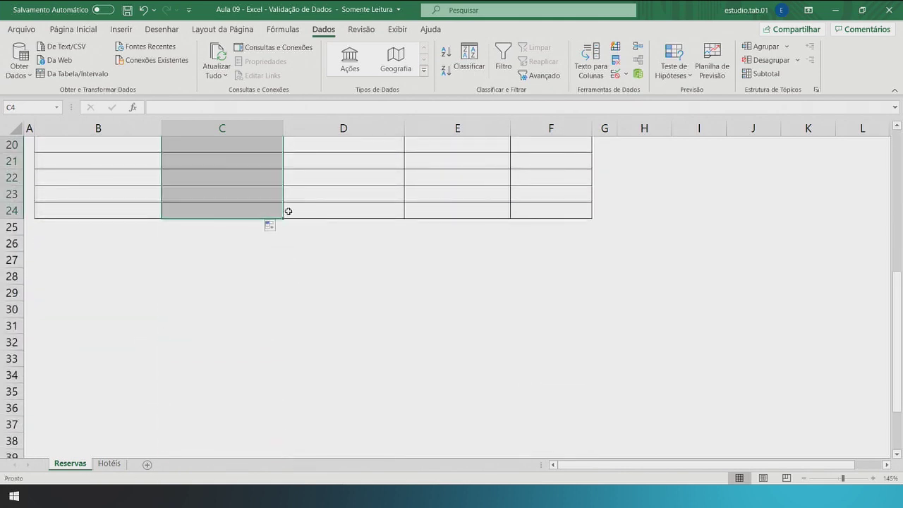
scroll(228, 183, "up", 6)
Step: Choose Premium Casal from the Quarto list in C4 for the Ultra_Resort reservation
left_click(149, 226)
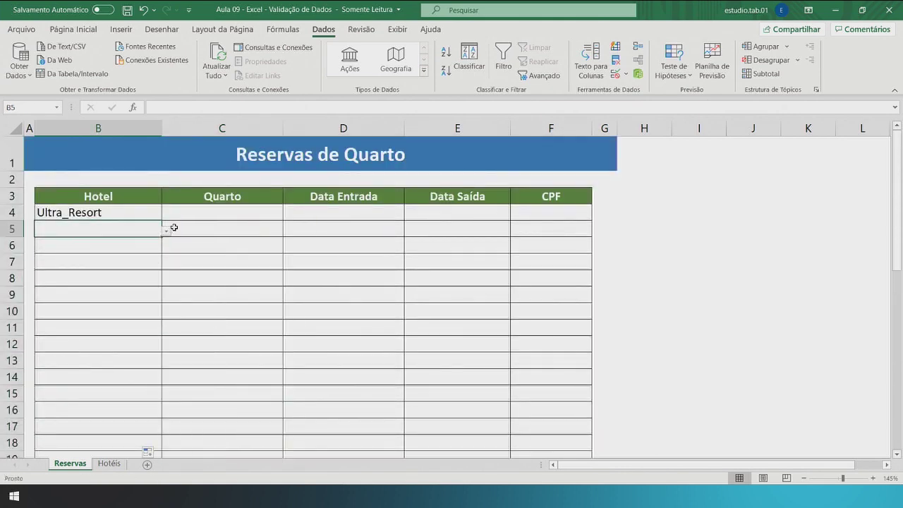
left_click(220, 219)
left_click(287, 214)
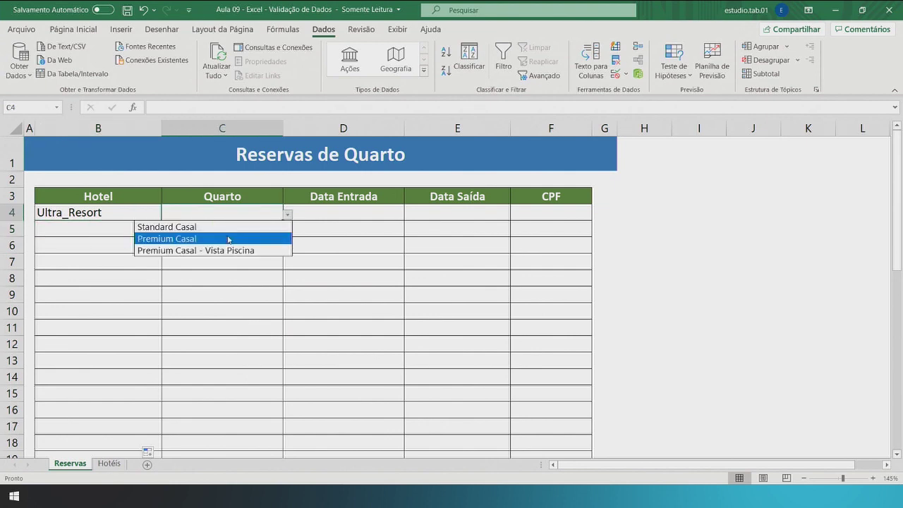
left_click(179, 235)
Step: Fill in row 5 with Ultra as the hotel and Apartamento Standard as the room
left_click(127, 230)
left_click(167, 232)
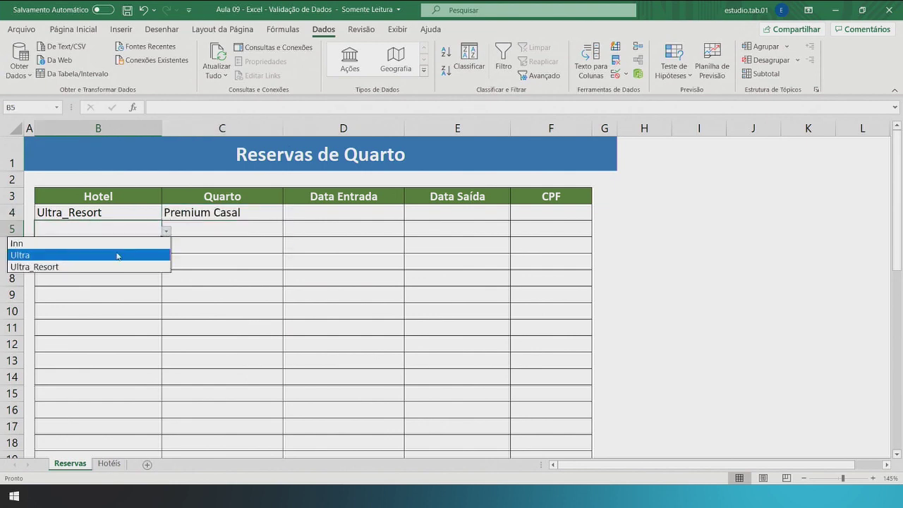
left_click(121, 255)
left_click(279, 232)
left_click(287, 232)
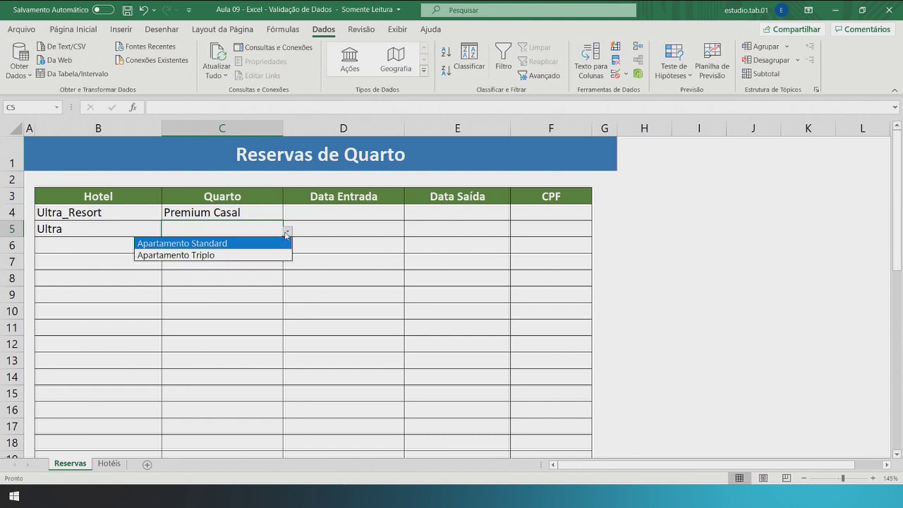
left_click(238, 241)
Step: Fill in row 6 with Inn as the hotel and Dupo Executivo as the room
left_click(153, 247)
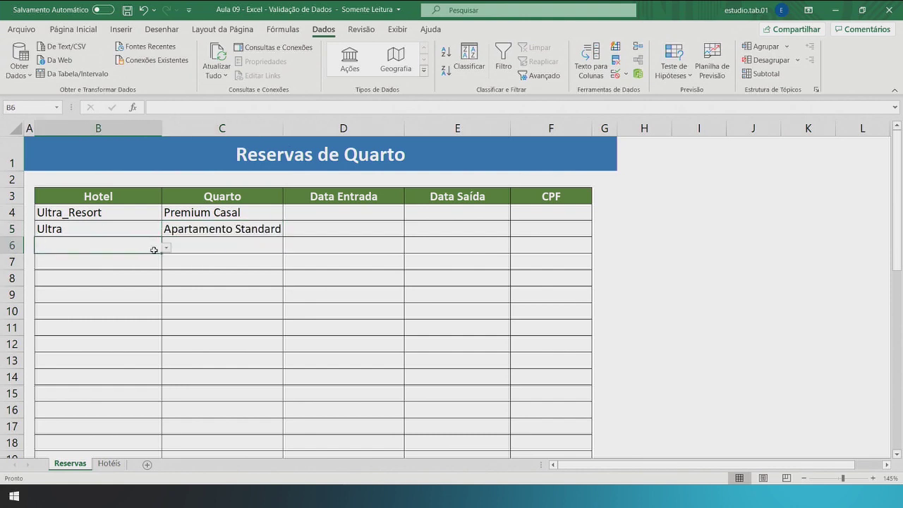
left_click(166, 246)
left_click(132, 260)
left_click(217, 245)
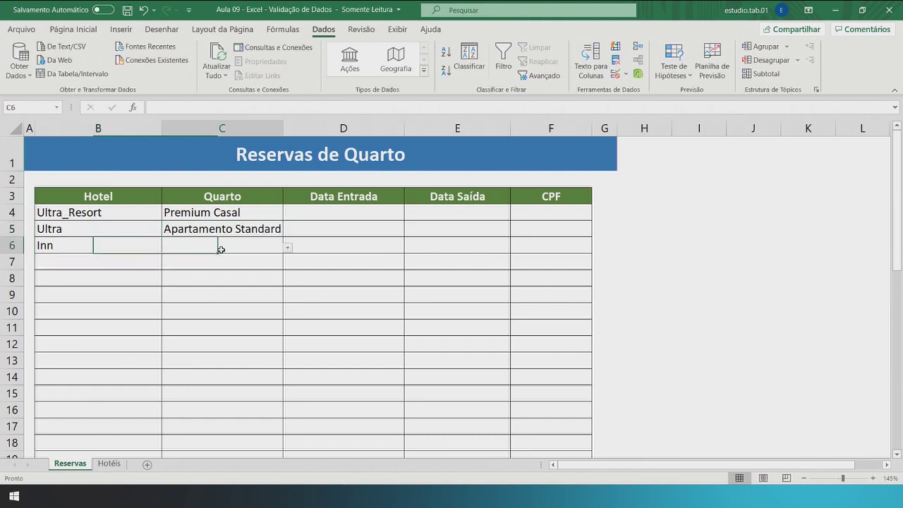
left_click(287, 246)
left_click(239, 272)
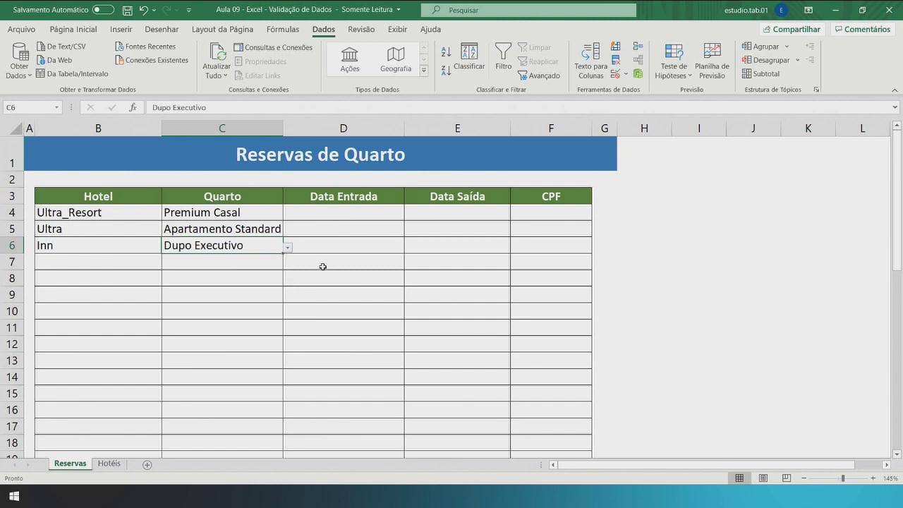
Step: Open data validation for Data Entrada cell D4 and allow only dates (Data)
left_click(347, 213)
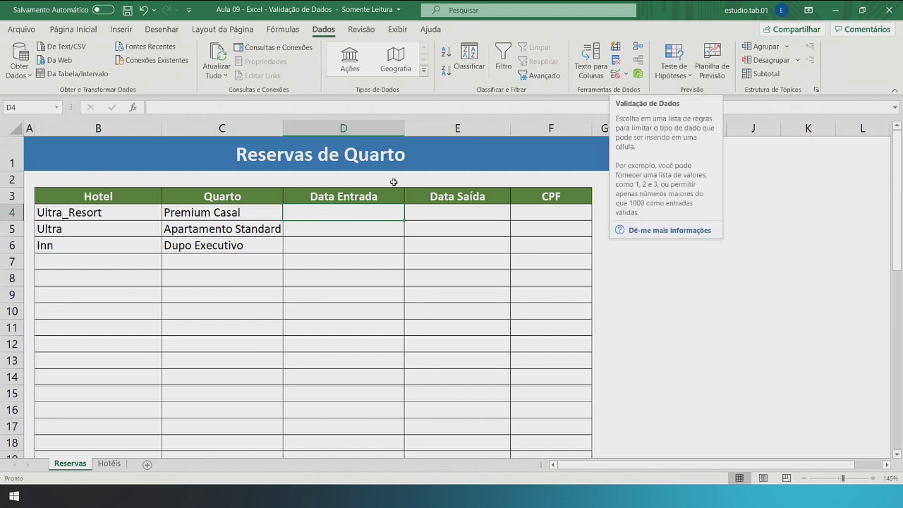
left_click(617, 76)
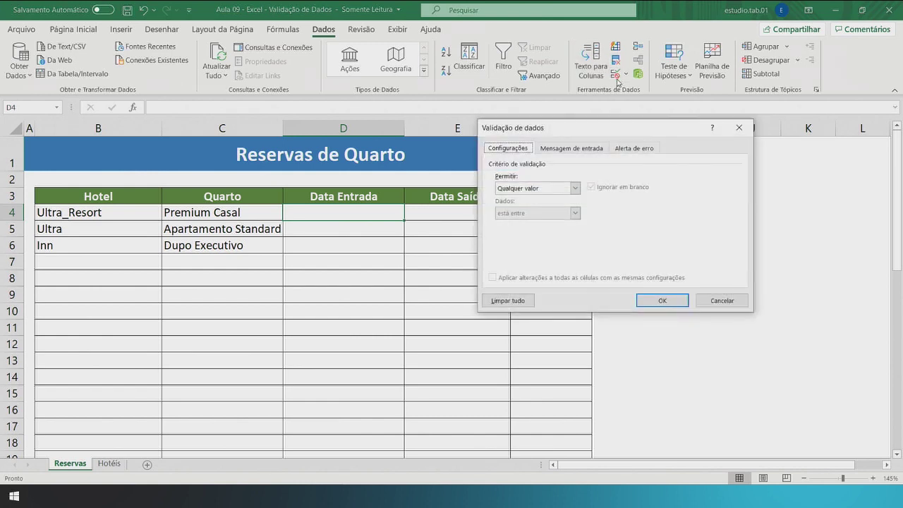
left_click(571, 189)
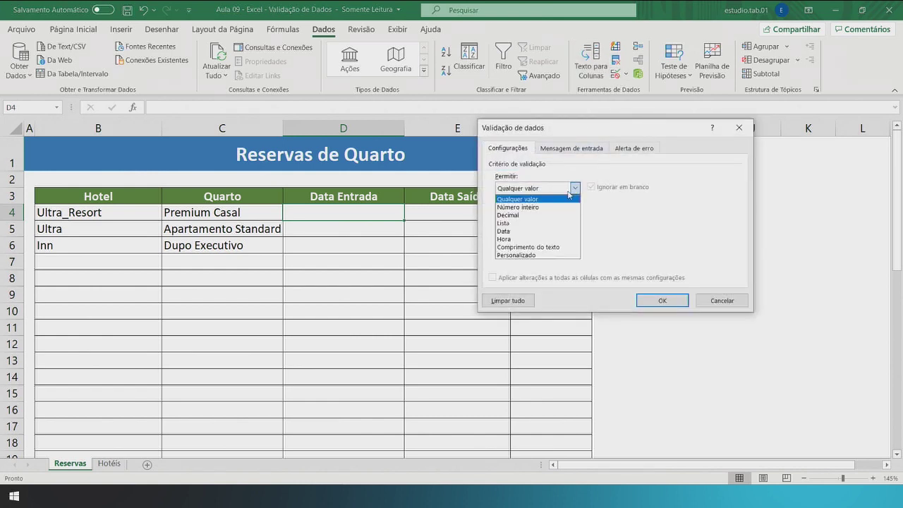
left_click(545, 230)
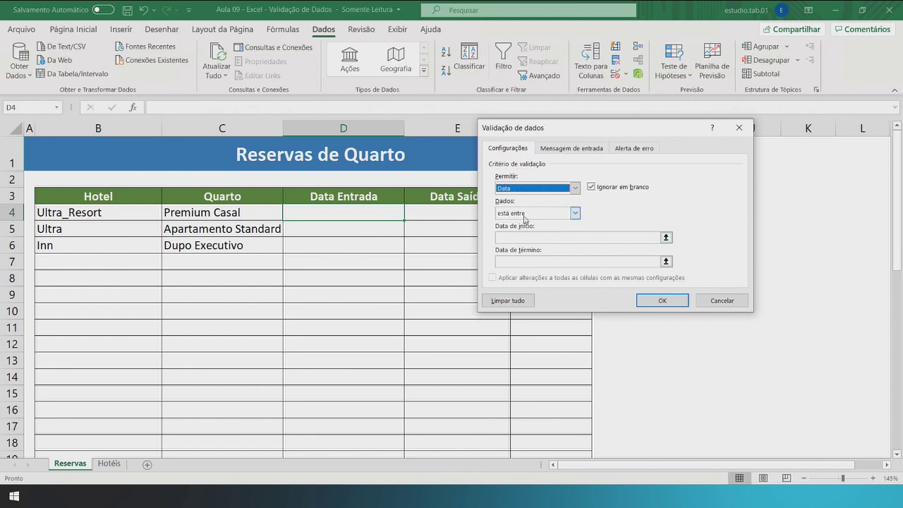
Step: Require the D4 date to be greater than (é maior do que) a start date of =HOJE() and apply the validation
left_click(574, 213)
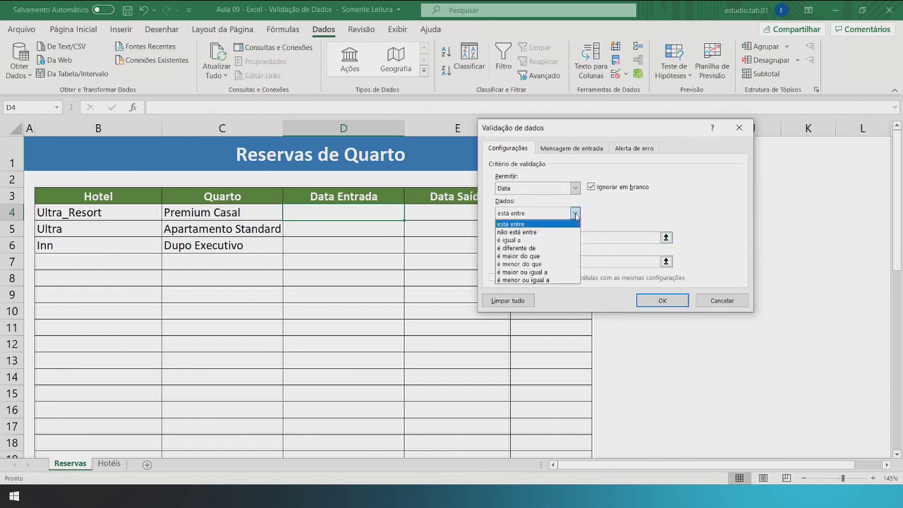
left_click(551, 256)
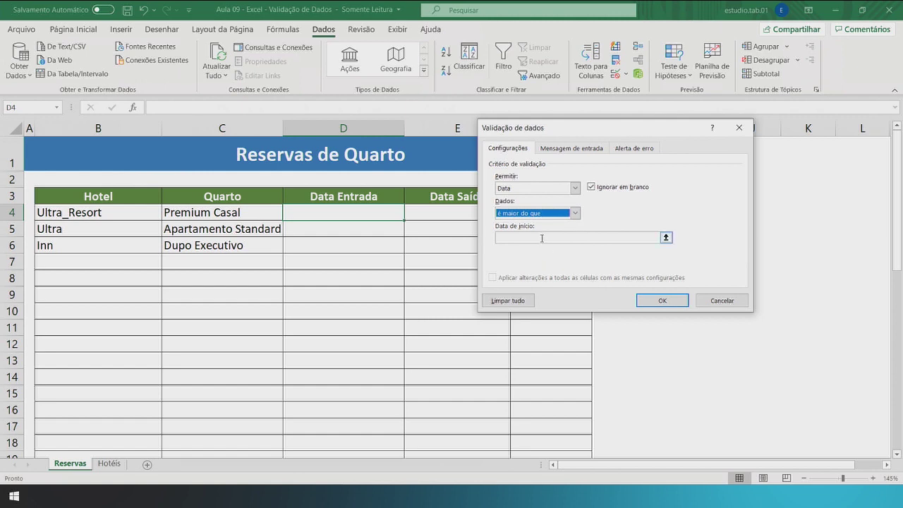
left_click(542, 238)
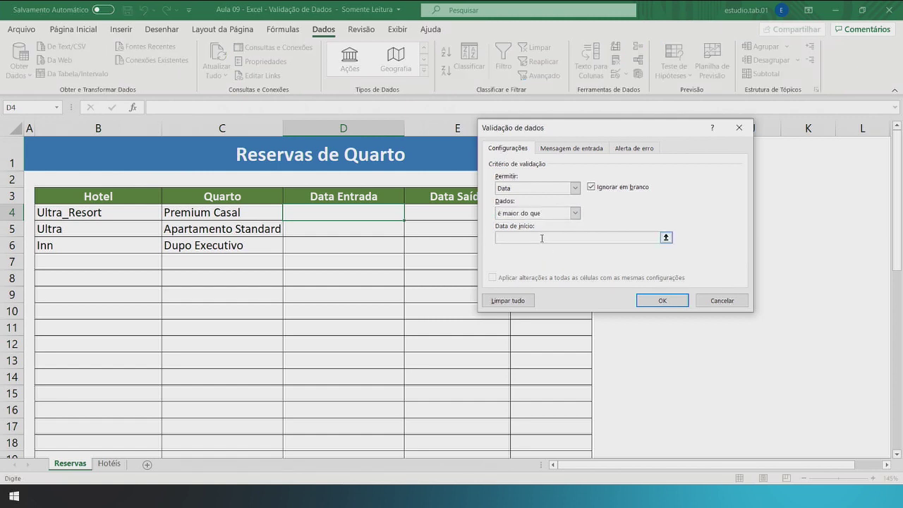
type("=HOJE(")
left_click(663, 301)
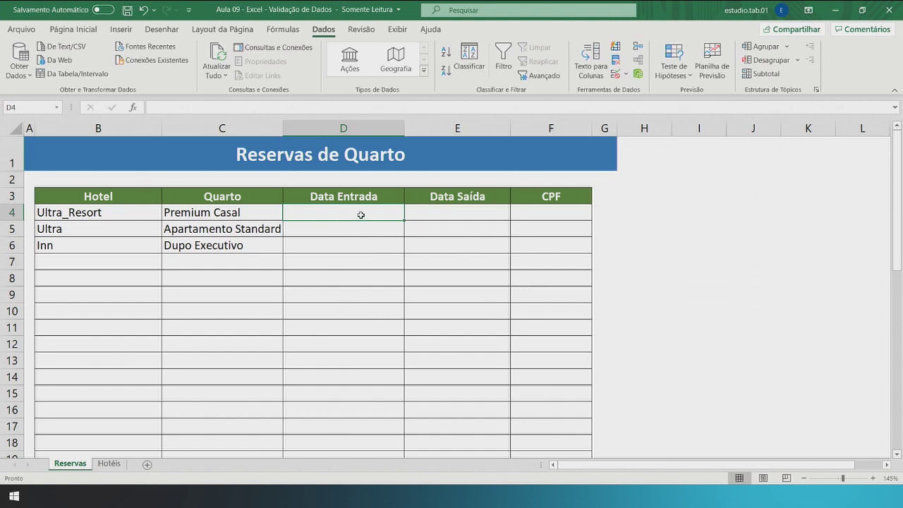
Step: Test the Data Entrada rule in D4 by trying 20/01/1990 and cancelling it, and enter 30/01/2025 instead
type("20/")
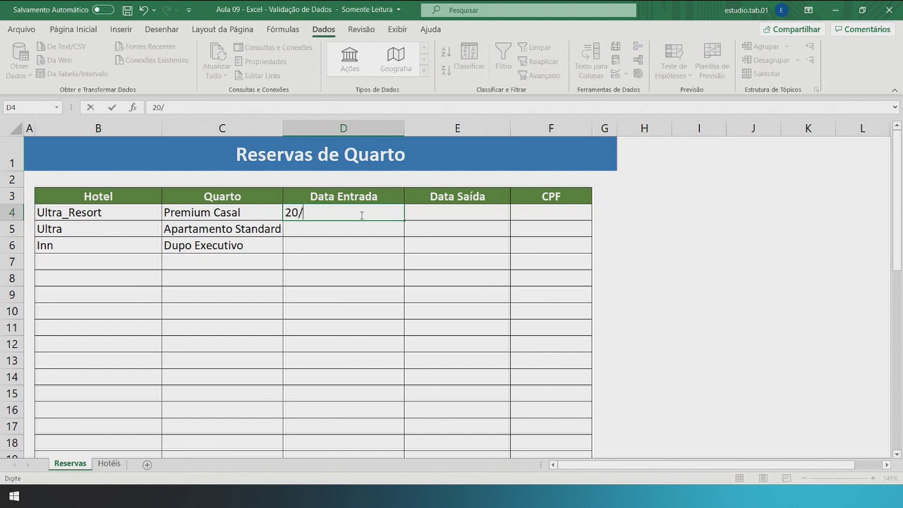
type("01/1990")
key("Return")
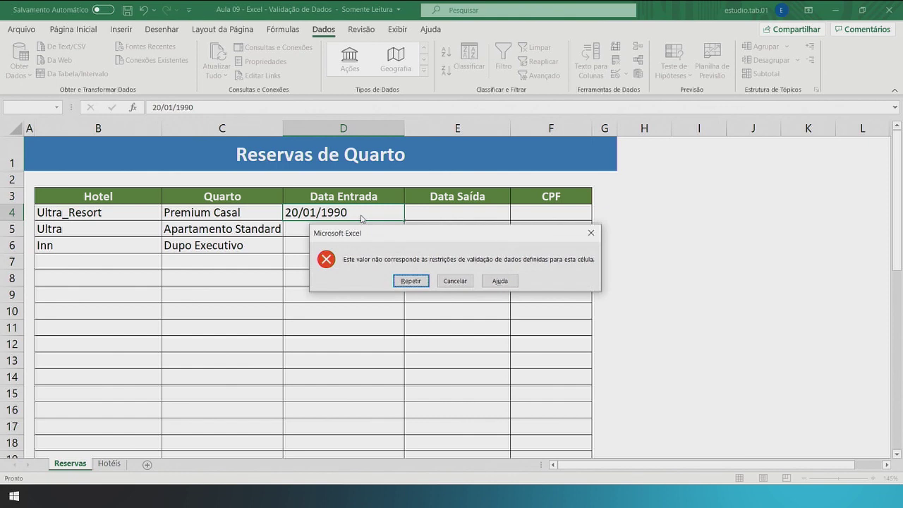
left_click(454, 280)
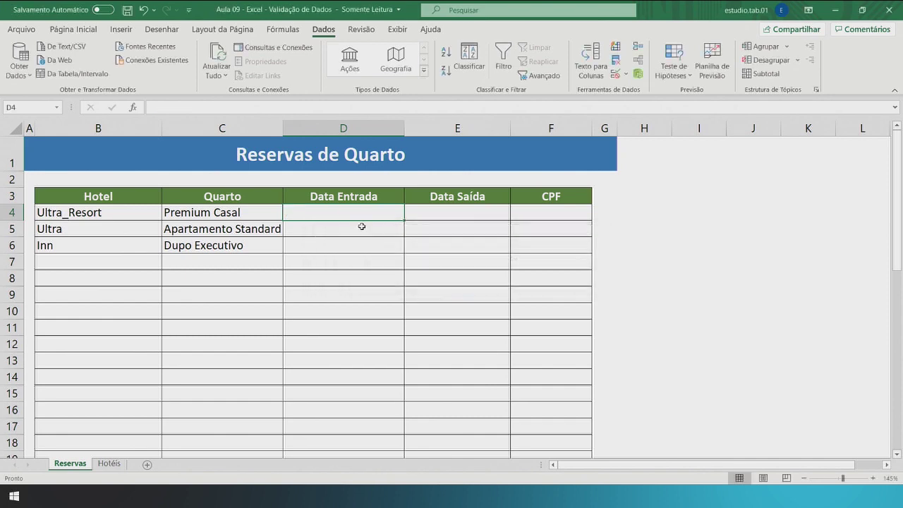
type("30/01/2025")
key("Return")
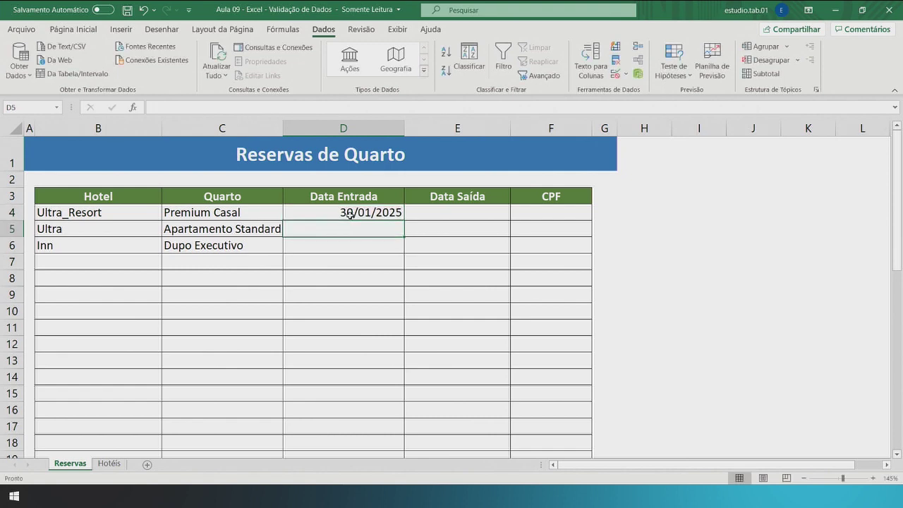
Step: Restrict Data Saída cell E4 to dates (Data) greater than (é maior do que) =D4 and apply the validation
left_click(444, 211)
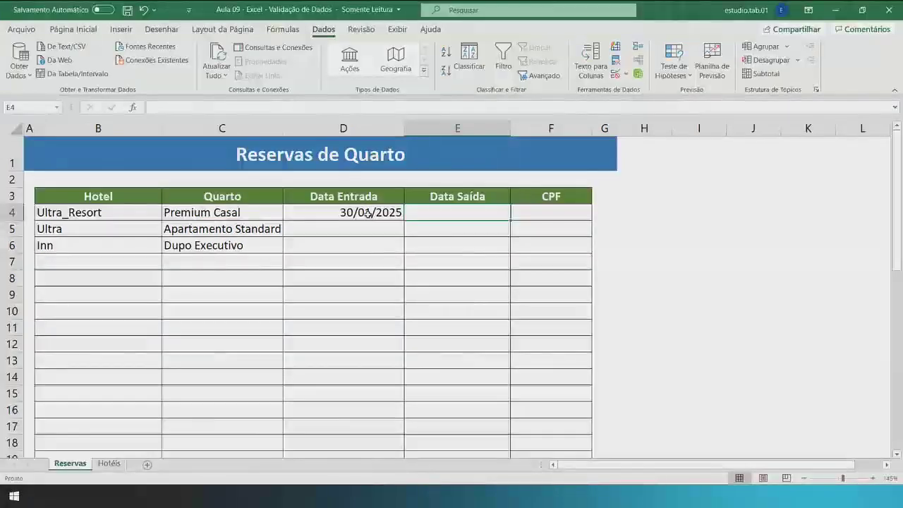
left_click(614, 74)
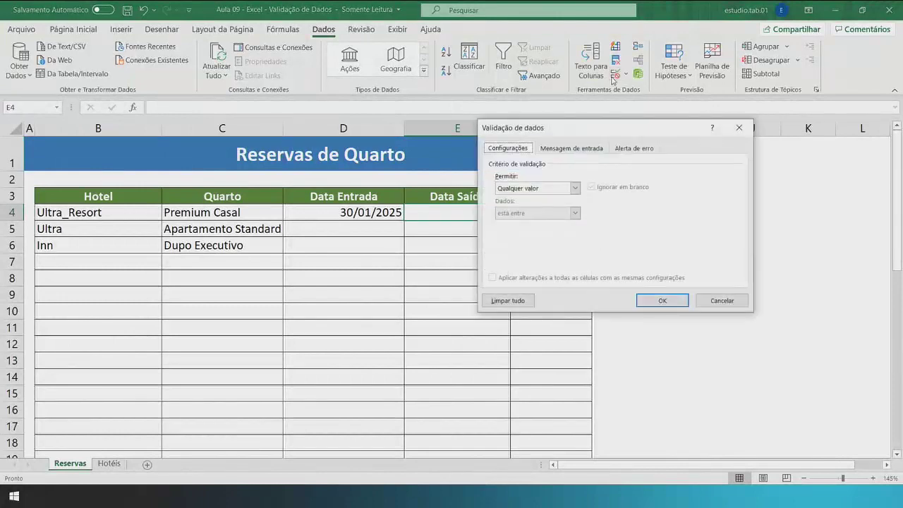
left_click(575, 188)
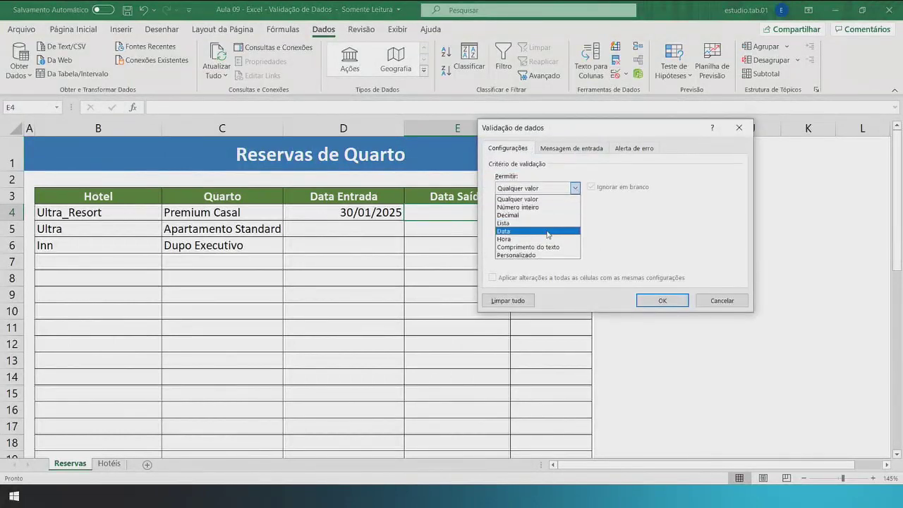
left_click(548, 231)
left_click(536, 215)
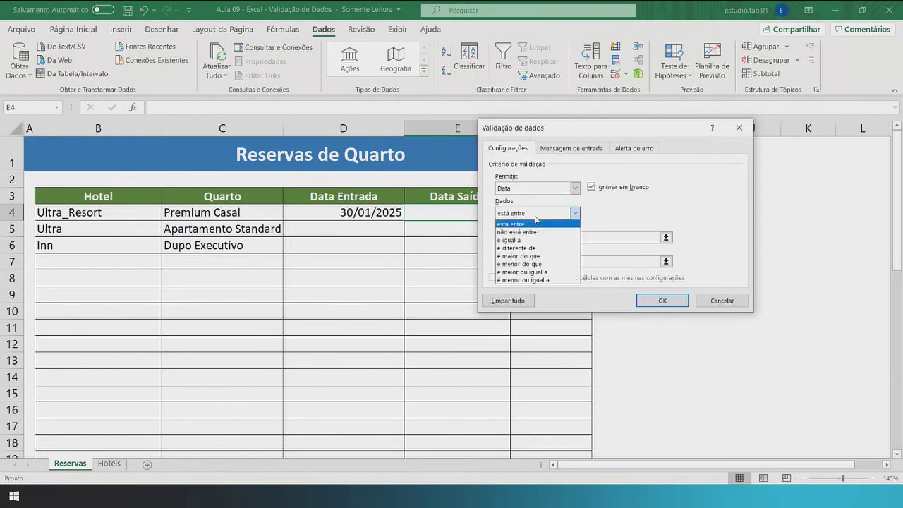
left_click(543, 255)
left_click(536, 238)
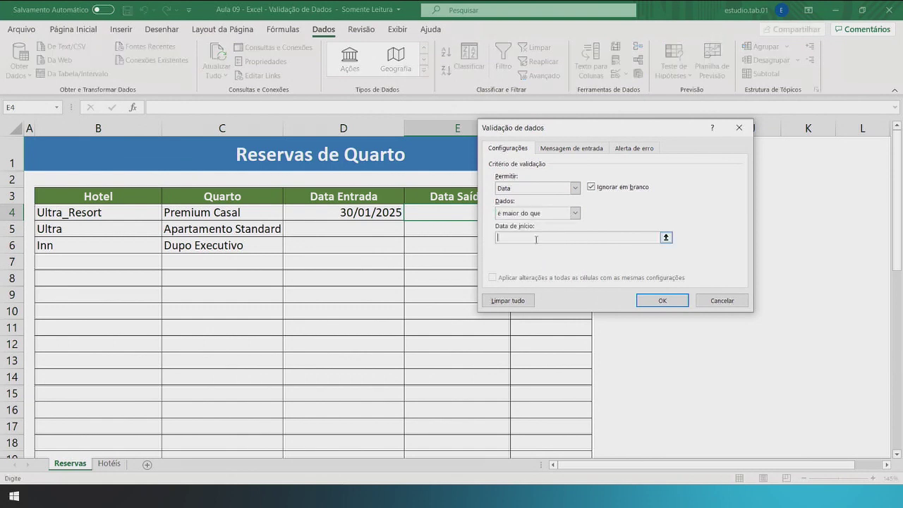
left_click(380, 212)
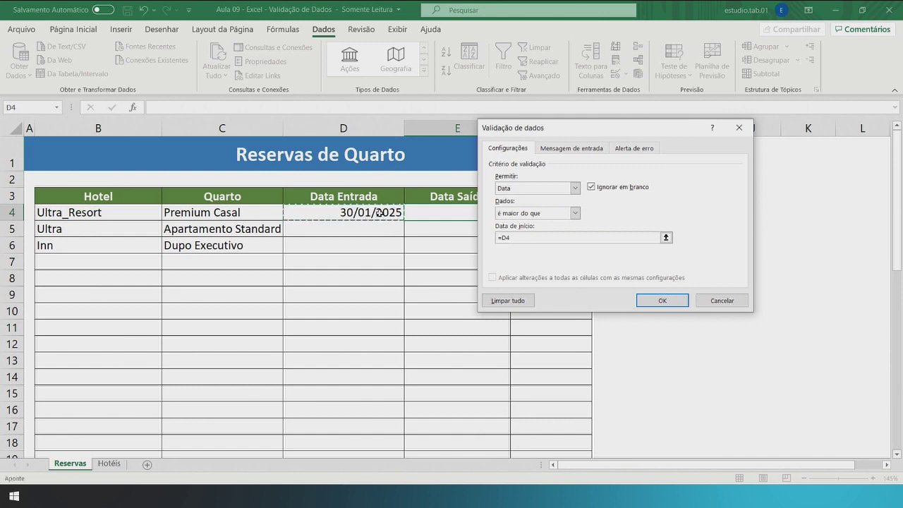
left_click(655, 299)
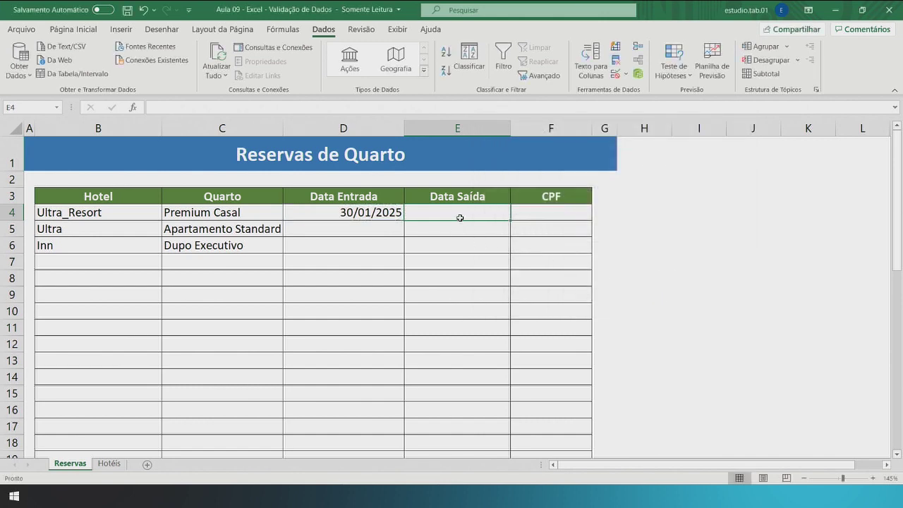
Step: Test the Data Saída rule in E4 by trying 30/01/2025, and correct the entry to 31/01/2025
type("30/")
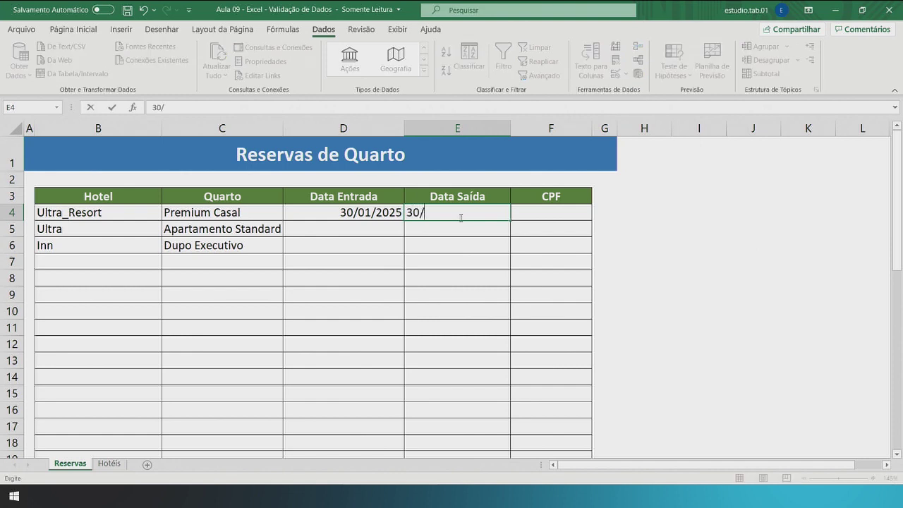
type("01/2025")
key("Return")
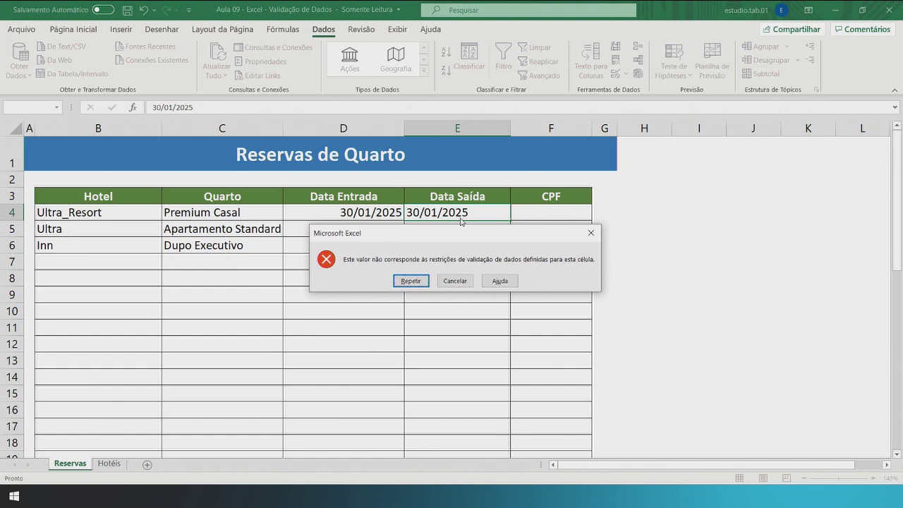
key("Return")
key("End")
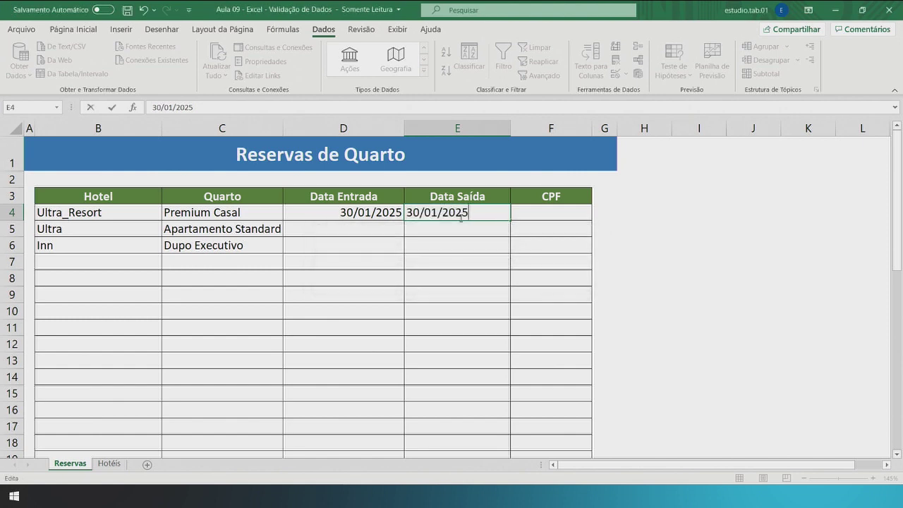
left_click(419, 211)
key("BackSpace")
type("1")
key("Return")
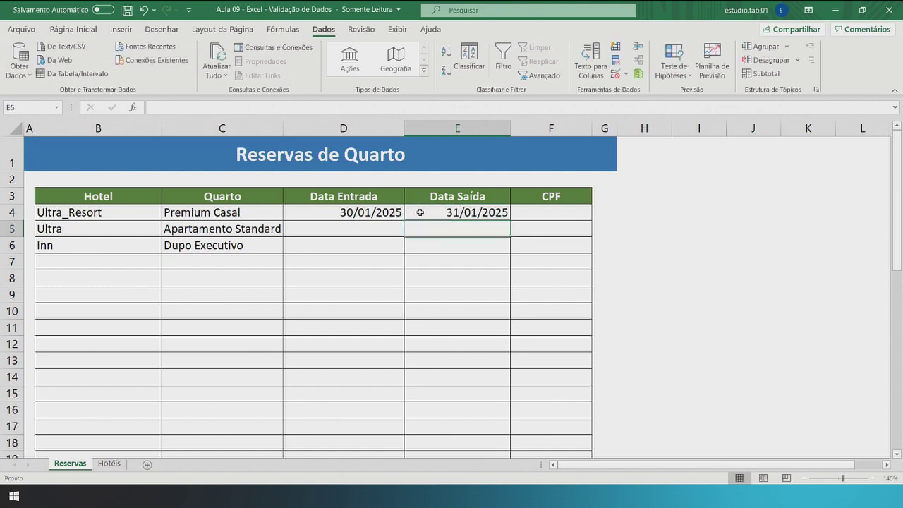
left_click_drag(591, 135, 623, 141)
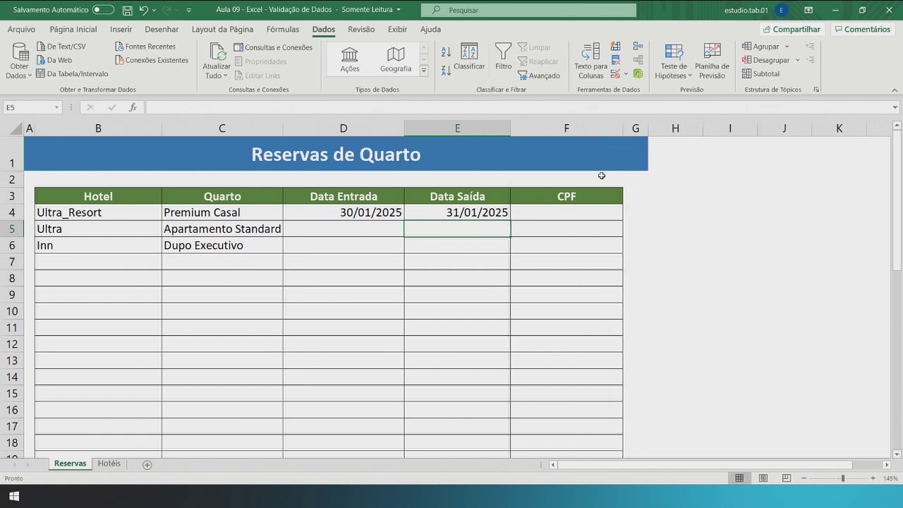
left_click(582, 218)
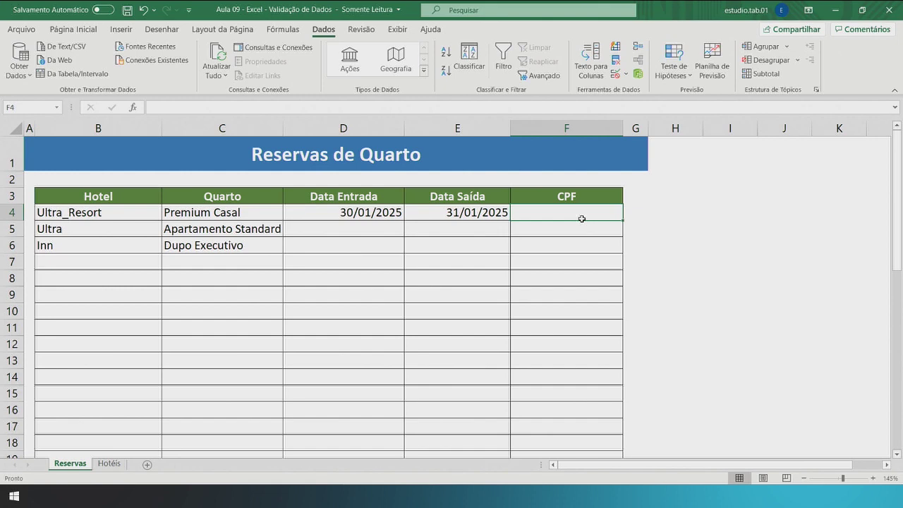
left_click(616, 73)
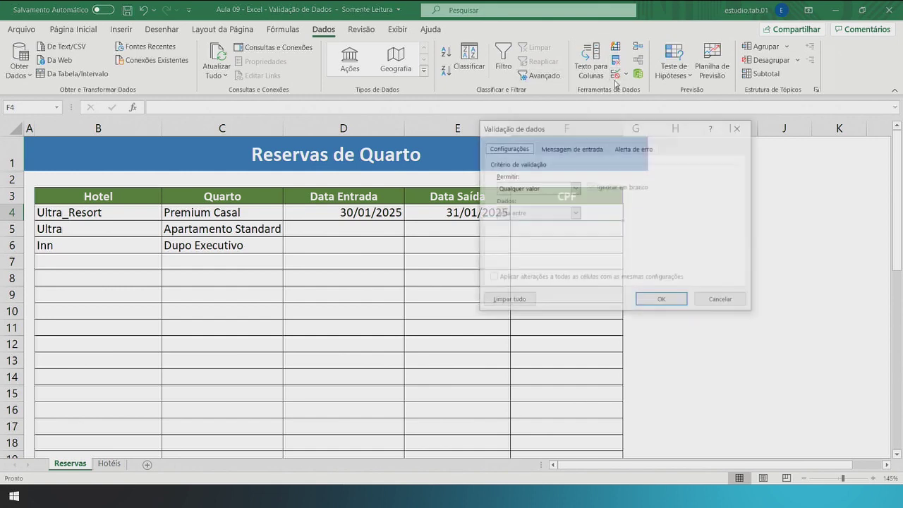
left_click(575, 188)
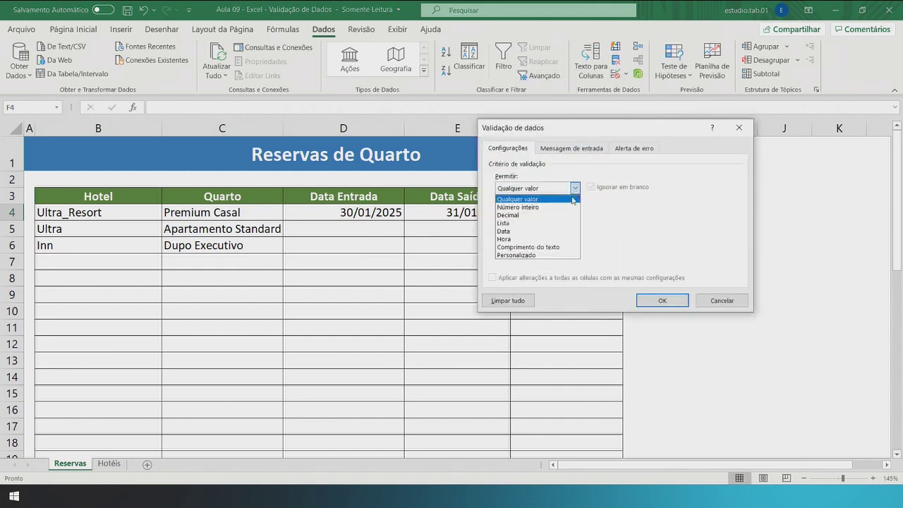
left_click(533, 208)
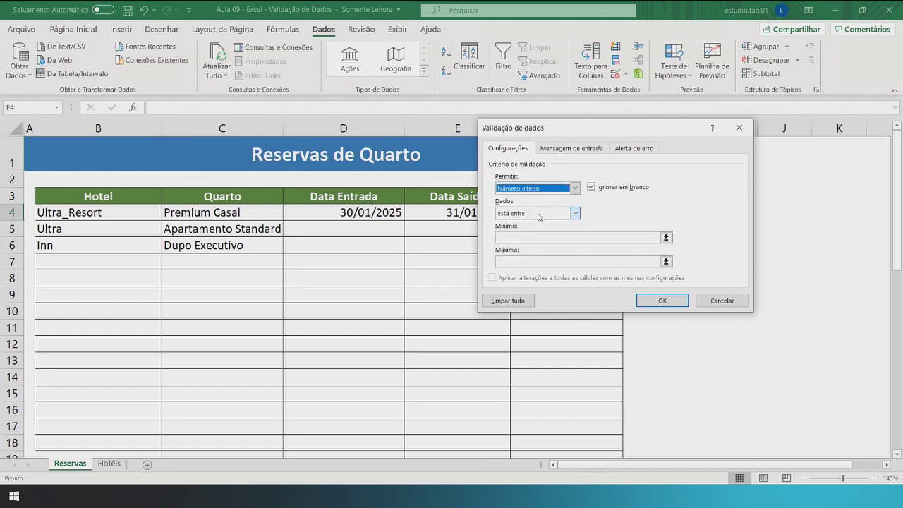
left_click(527, 238)
type("0")
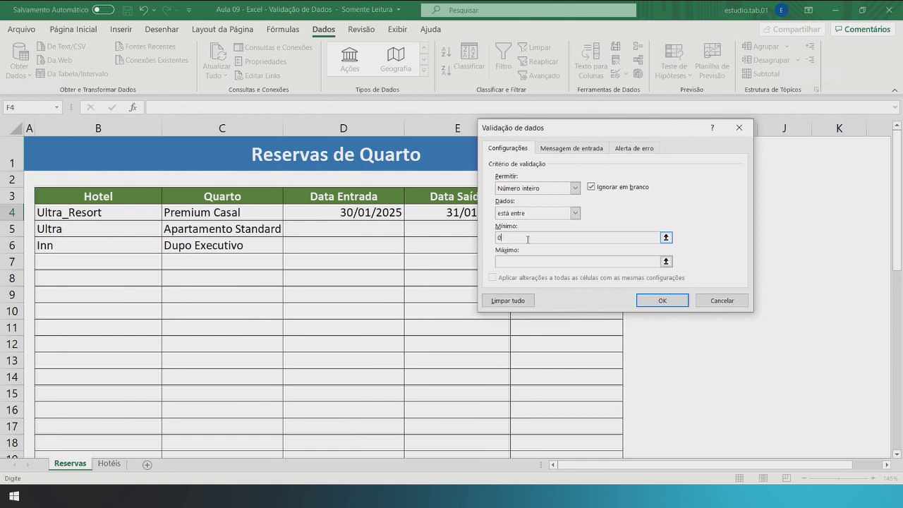
left_click(536, 263)
type("9999999999999")
left_click(663, 301)
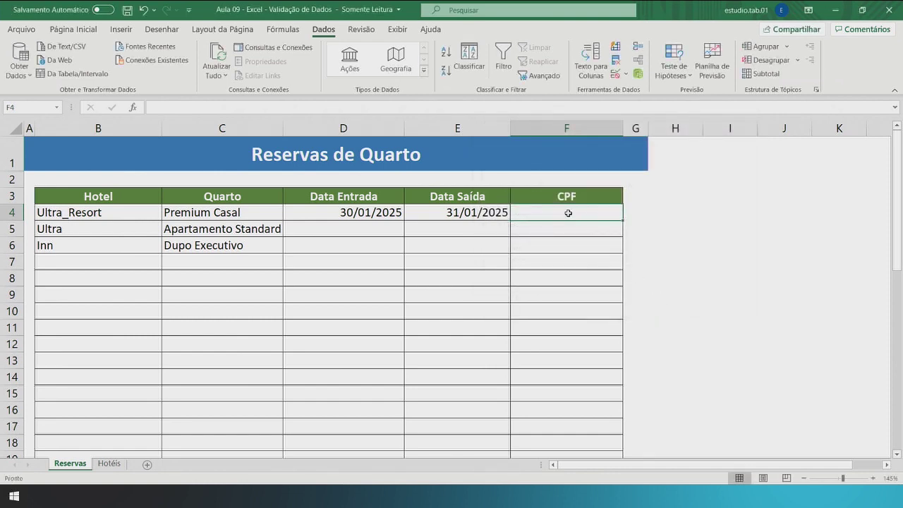
Step: Test the CPF validation in F4 with a sample CPF number and replace it with 1
type("2131564654")
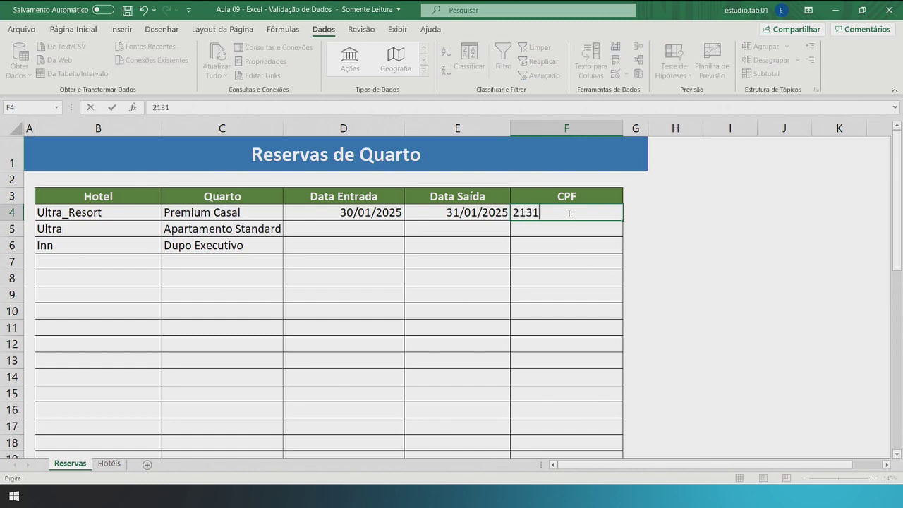
key("Return")
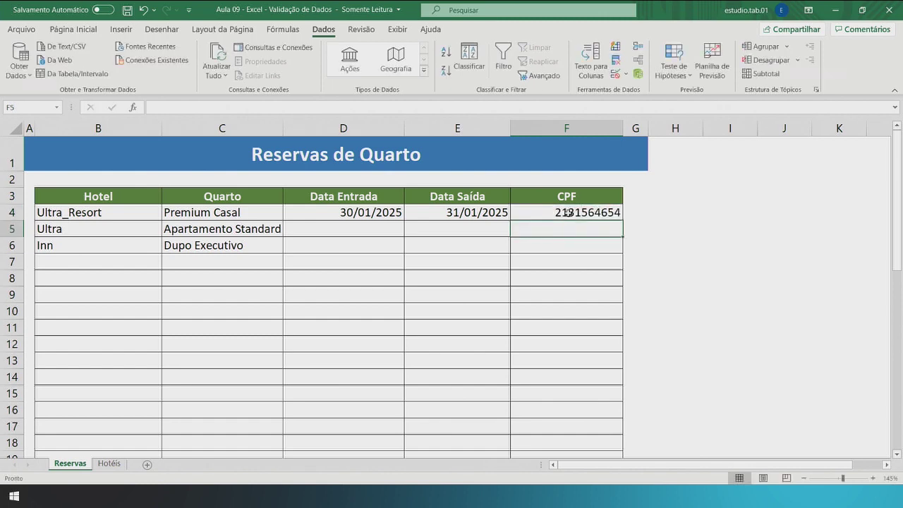
left_click(567, 212)
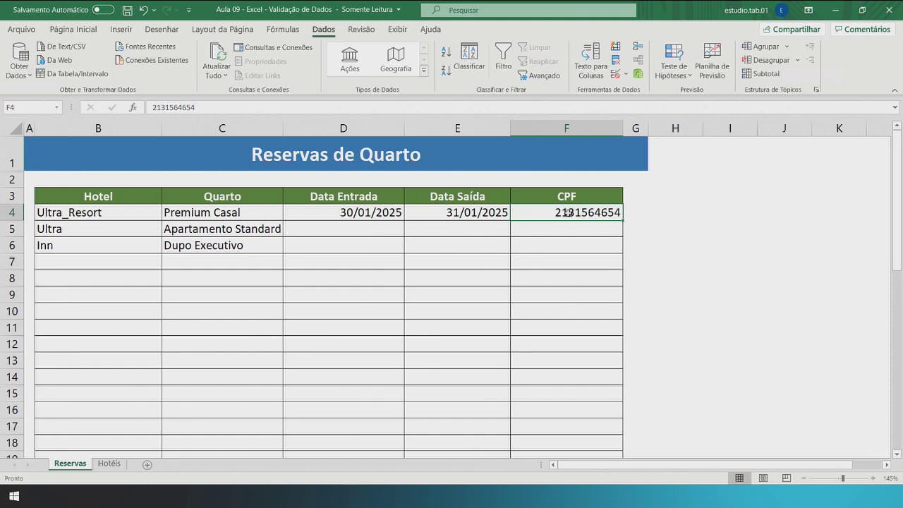
type("1")
key("Return")
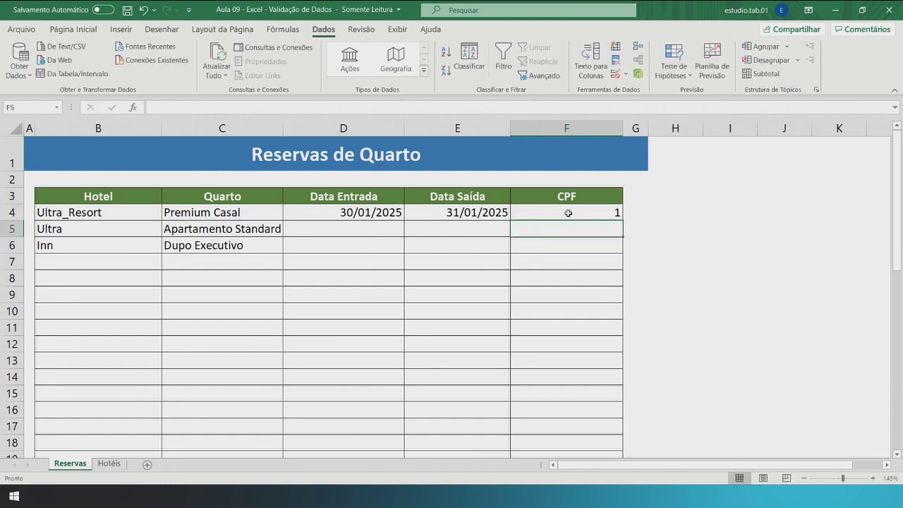
Step: Open the cell formatting of CPF cell F4 and choose the Personalizado number category
left_click(568, 212)
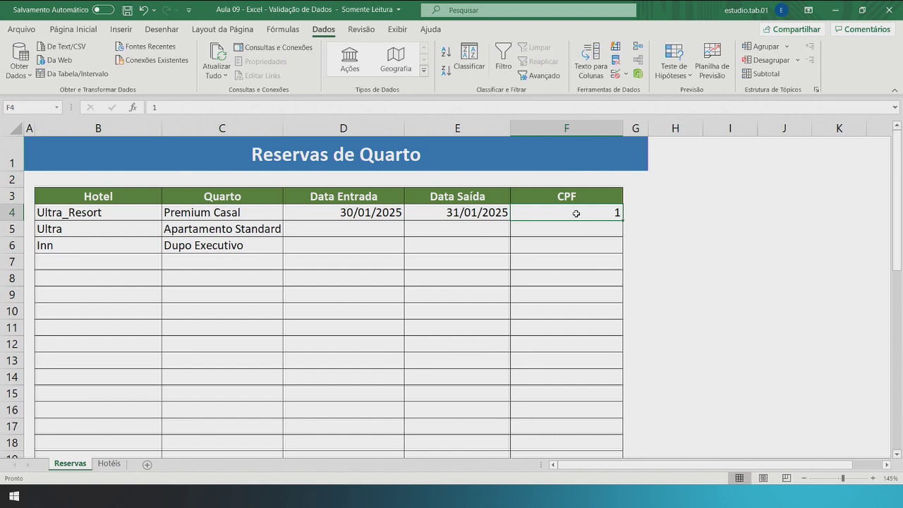
right_click(577, 213)
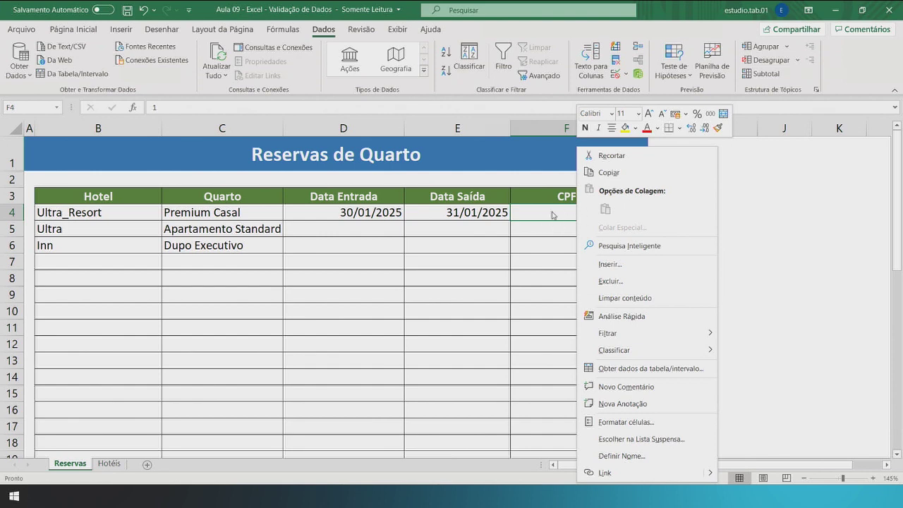
left_click(654, 419)
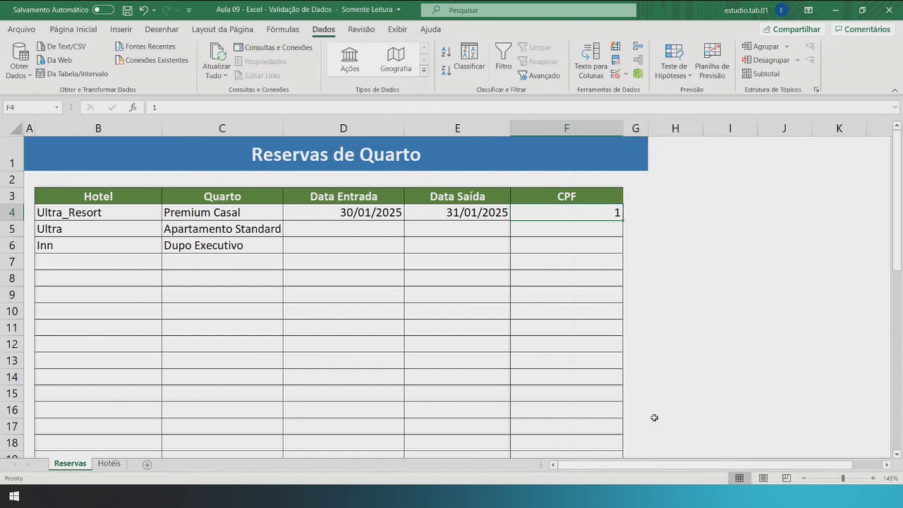
left_click_drag(572, 205, 478, 147)
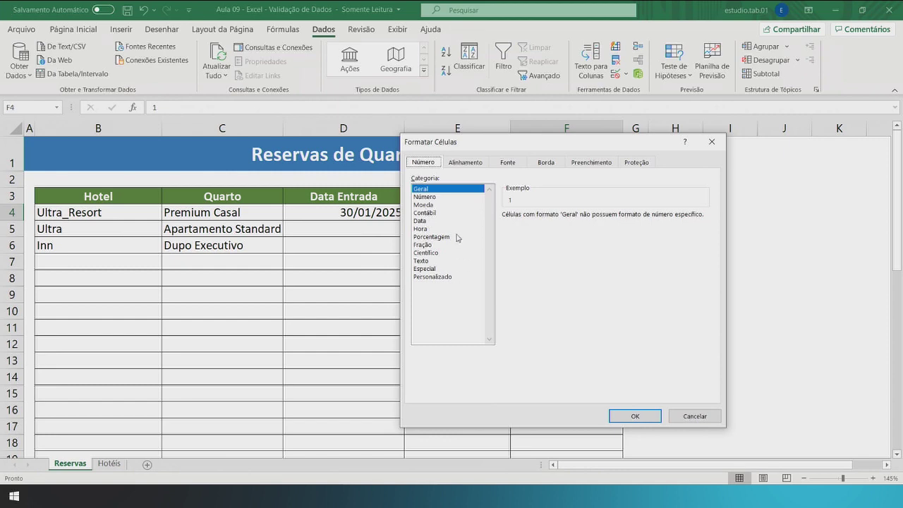
left_click(440, 280)
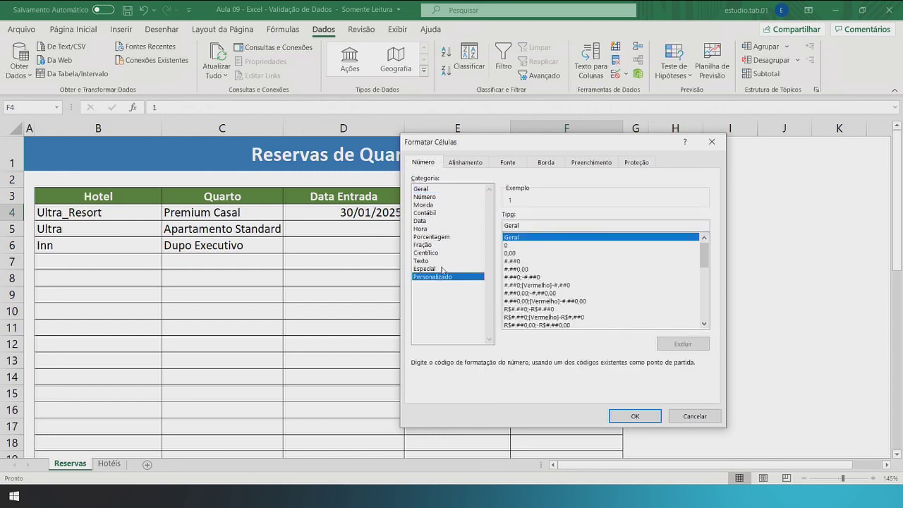
Step: Replace the Geral format code of F4 with the custom mask 000.000.000-00
left_click(535, 225)
left_click_drag(536, 224, 488, 224)
key("BackSpace")
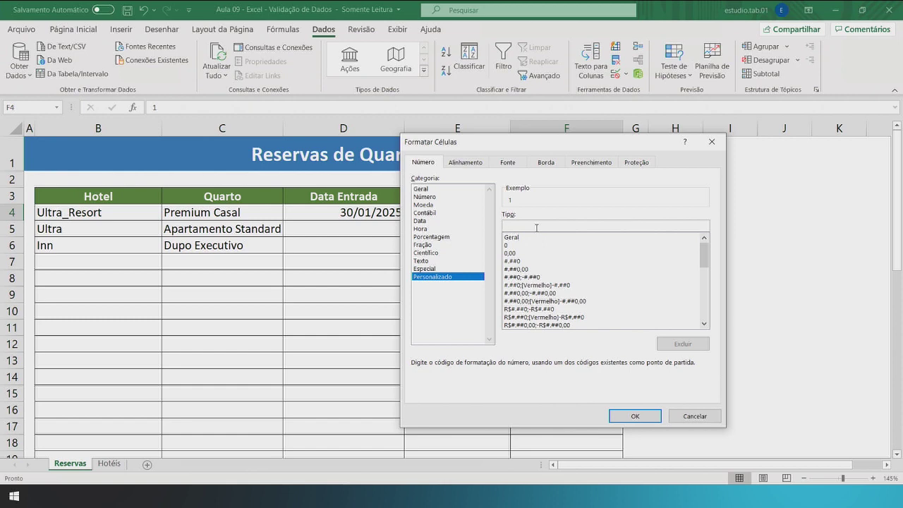
type("000")
type(",")
type("000.0")
type("00")
type("-")
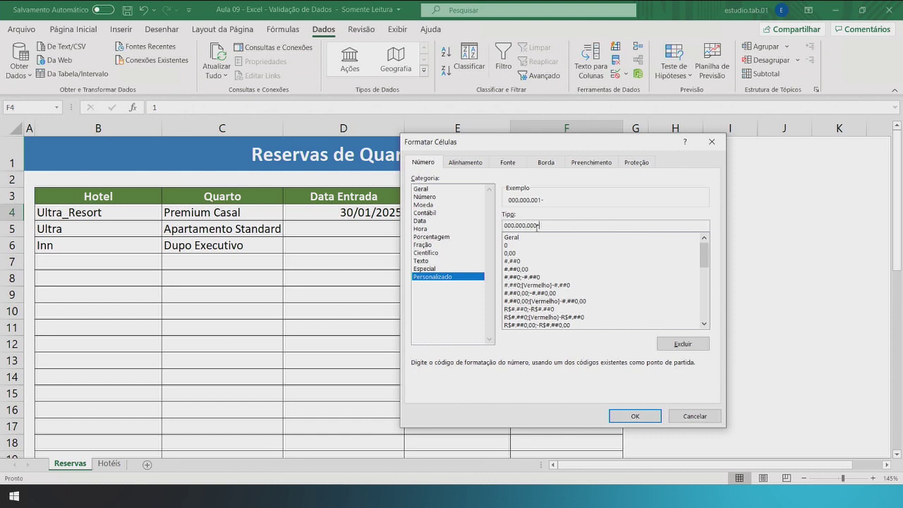
type("00")
Step: Enclose the dot separators of the CPF mask in quotation marks and apply the custom format
type("\"")
key("Right")
type("\".\"")
key("Right")
type("\".\"000\"")
left_click(635, 416)
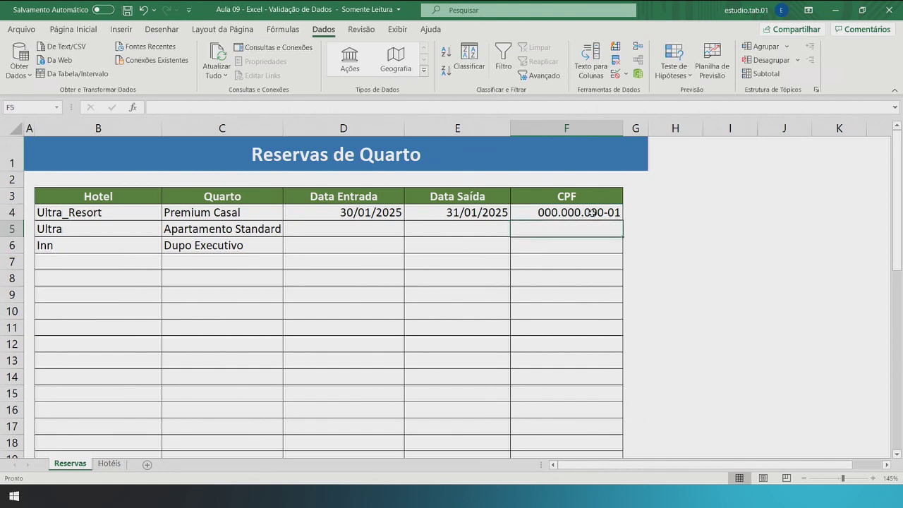
Step: Test CPF cell F4 by entering 5, and try a sample CPF written with dots and a dash
type("5")
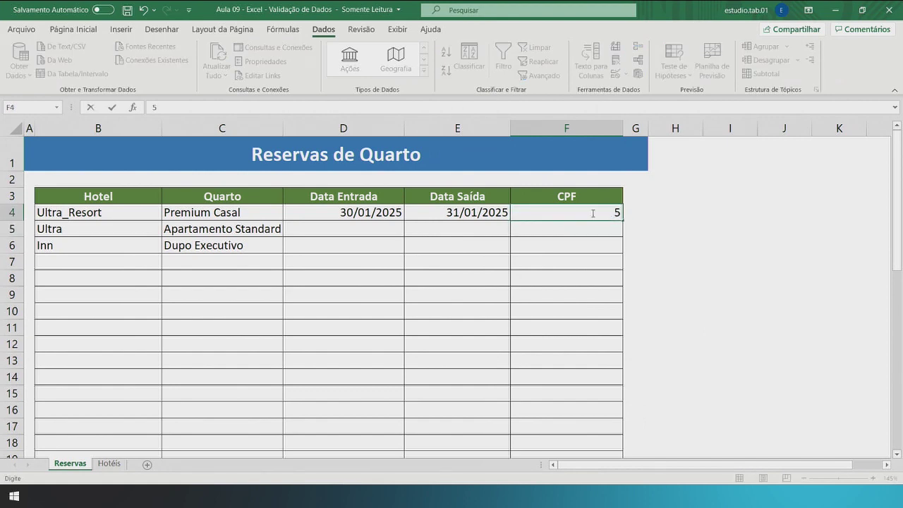
key("Return")
left_click(593, 212)
type("0")
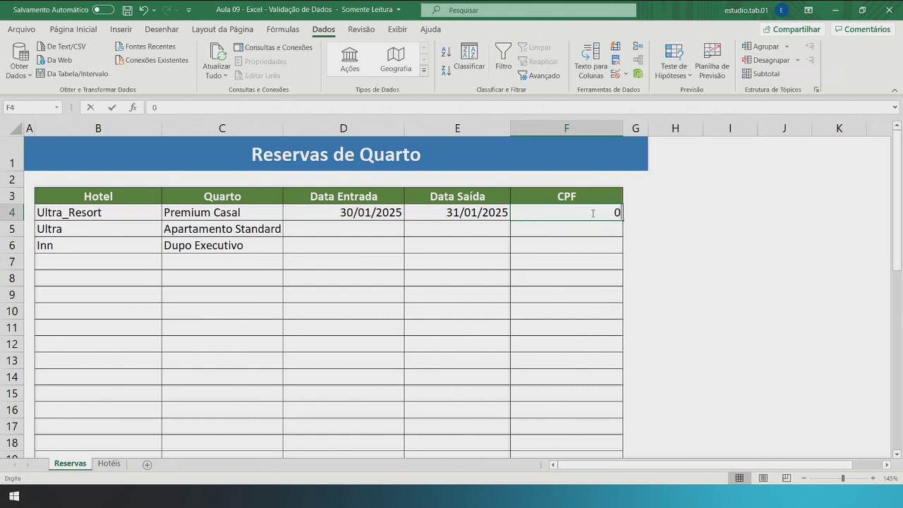
type("00,1")
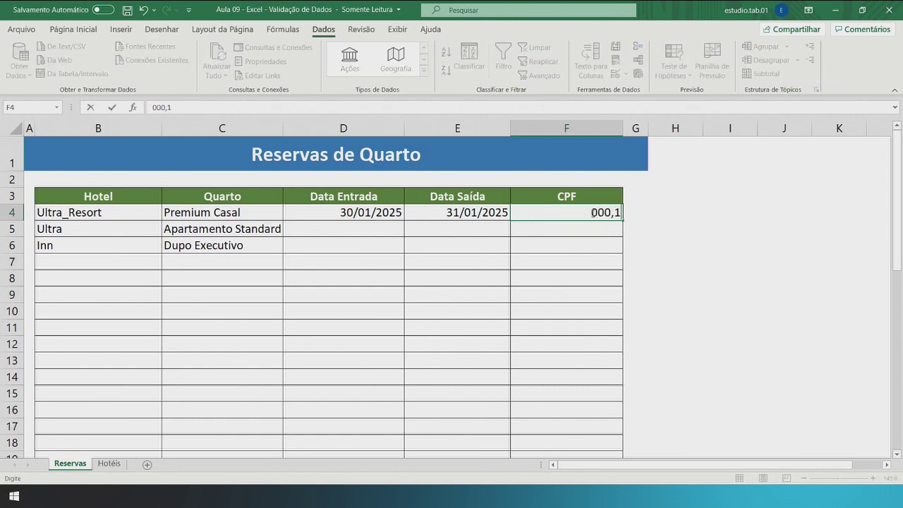
type("23,00")
key("BackSpace")
key("BackSpace")
key("BackSpace")
key("BackSpace")
type("3.123.-12")
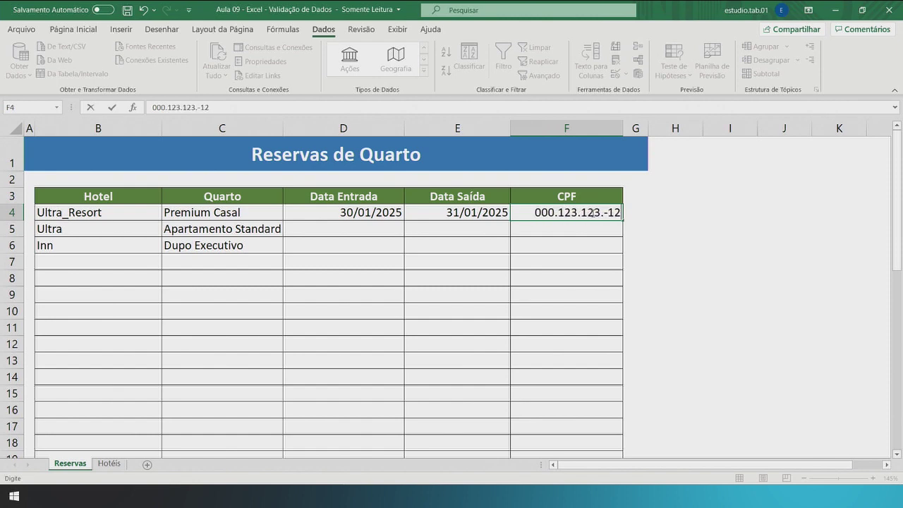
key("Return")
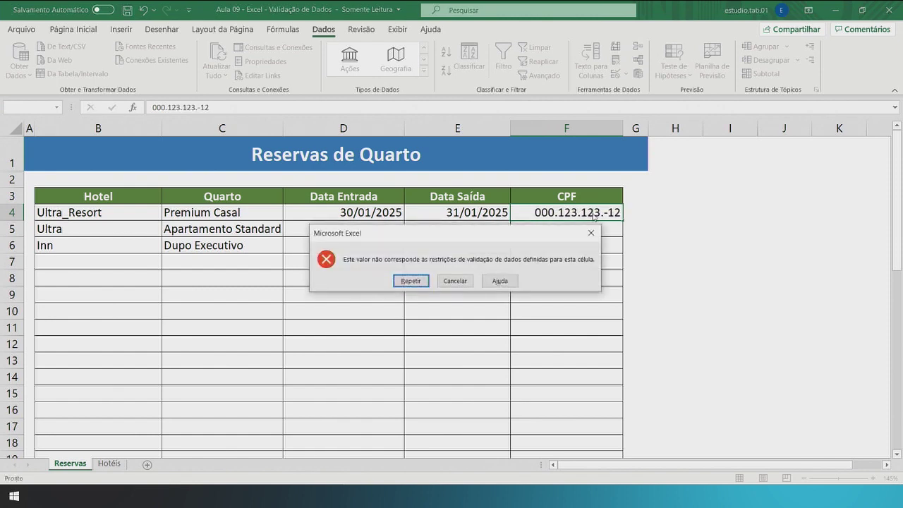
key("Tab")
key("Return")
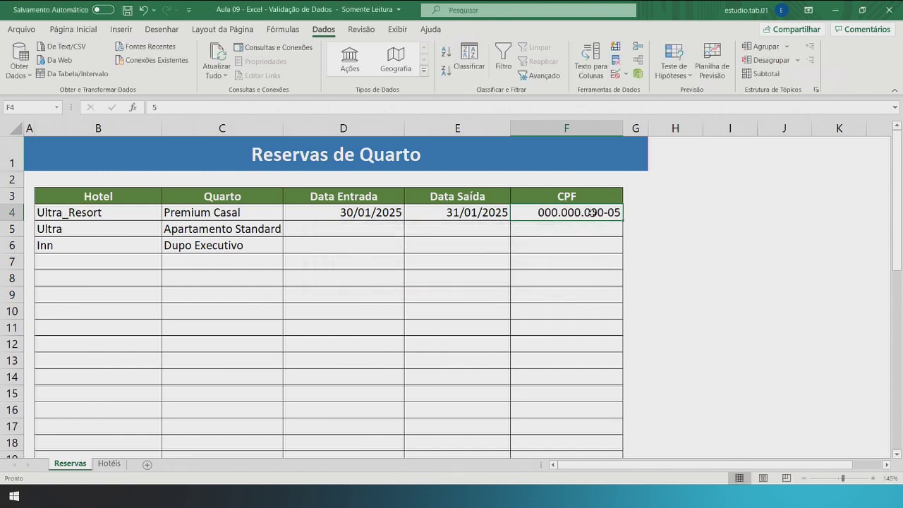
Step: Enter a sample unpunctuated CPF in F4 and fill the CPF and both date cells of row 4 down to row 24
type("5456656654")
key("Return")
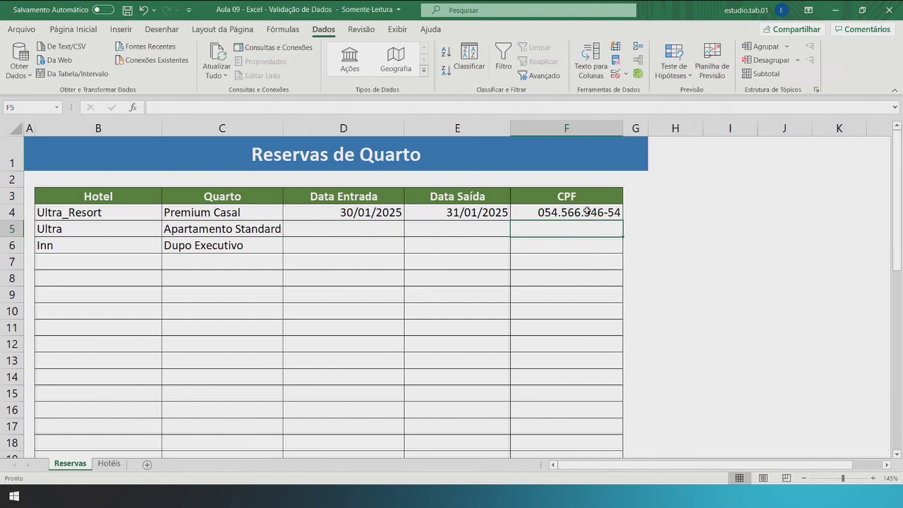
left_click(586, 211)
left_click_drag(622, 221, 573, 188)
scroll(536, 201, "up", 7)
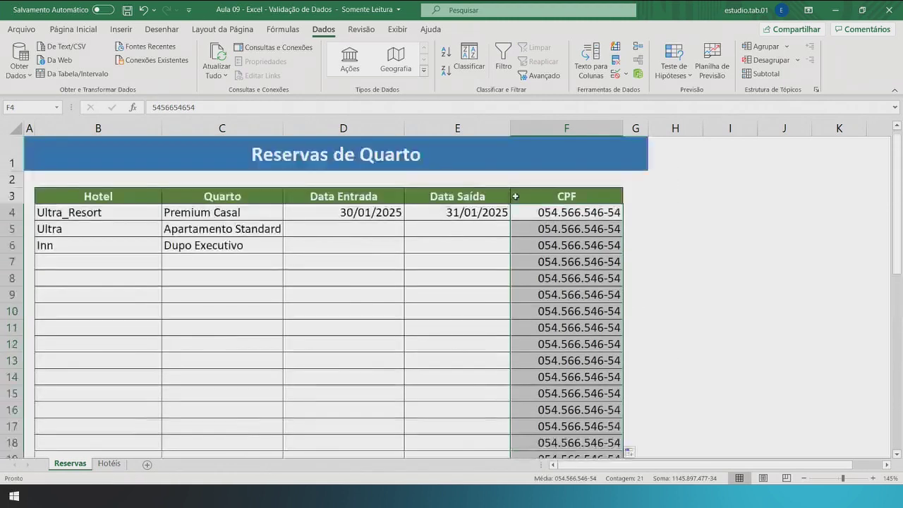
left_click_drag(384, 214, 516, 365)
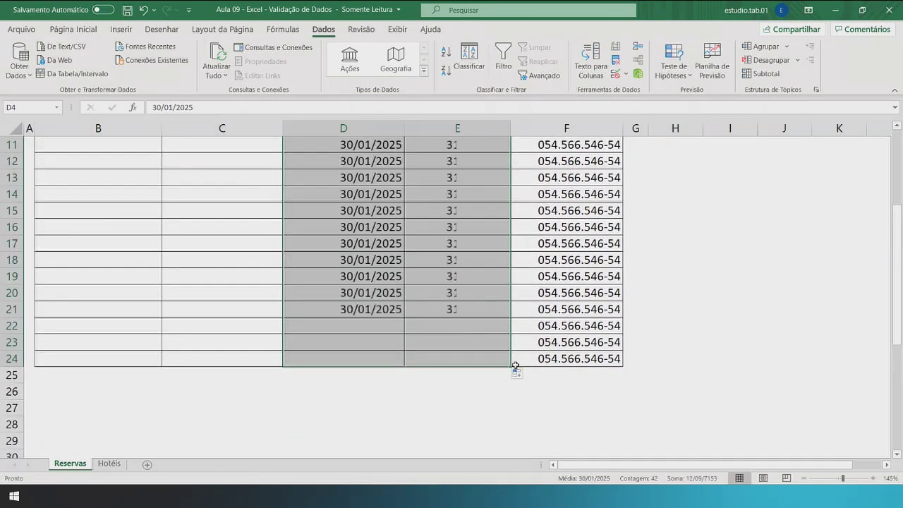
Step: Clear the test dates and CPF numbers from D4:F24
scroll(515, 365, "up", 3)
left_click_drag(348, 211, 623, 430)
key("Delete")
left_click(409, 318)
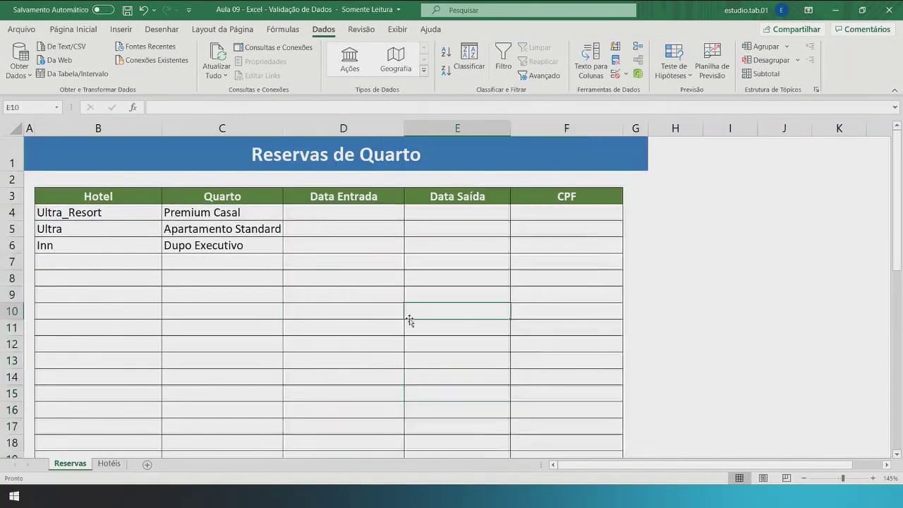
Step: Enter 01/01/2025 as the Data Entrada in D4
left_click(314, 214)
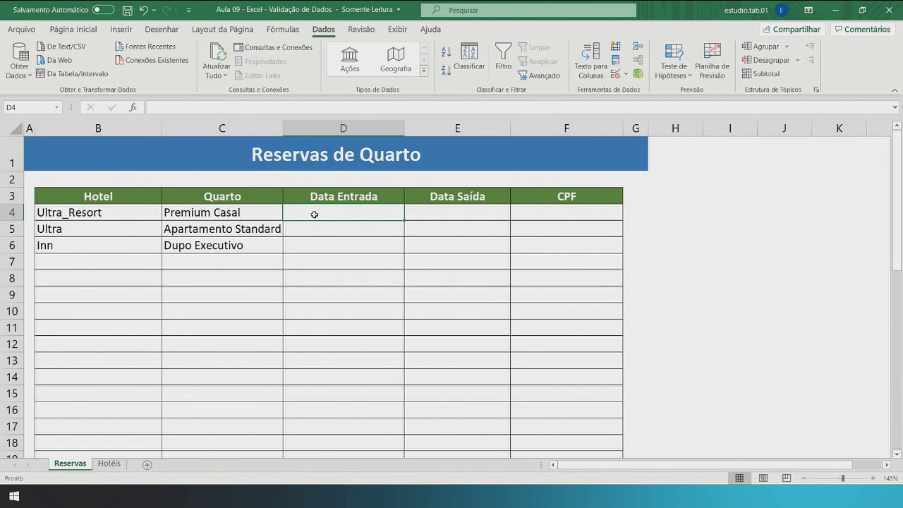
type("01/01")
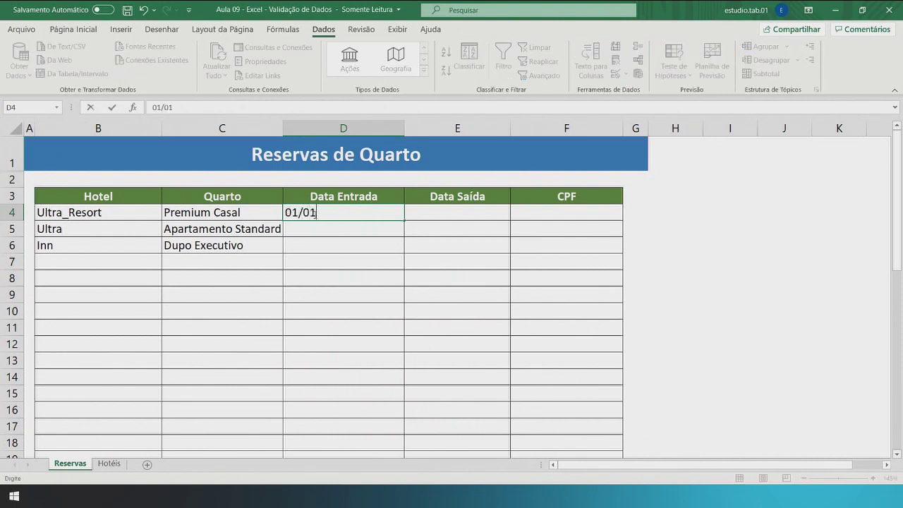
type("/2025")
Step: Try 01/01/2025 as the Data Saída in E4 and correct it to 05/01/2025
left_click(415, 217)
type("01/01/")
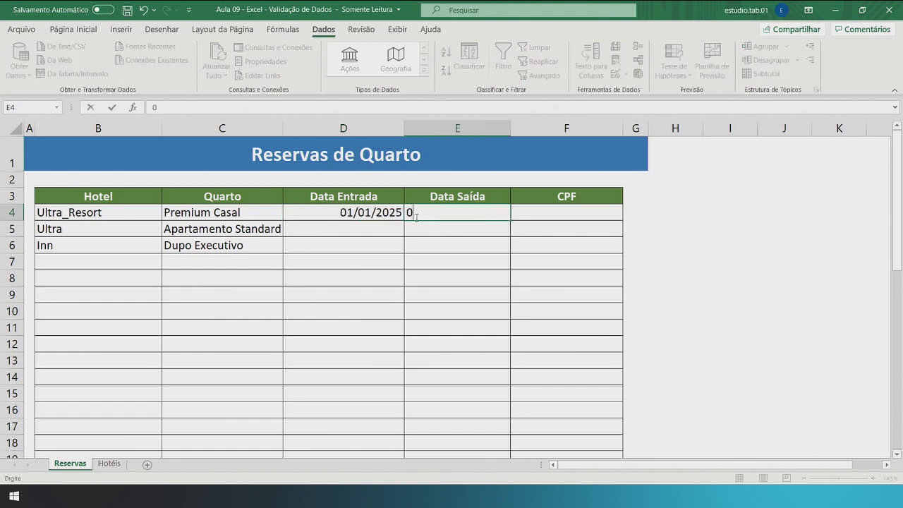
type("2025")
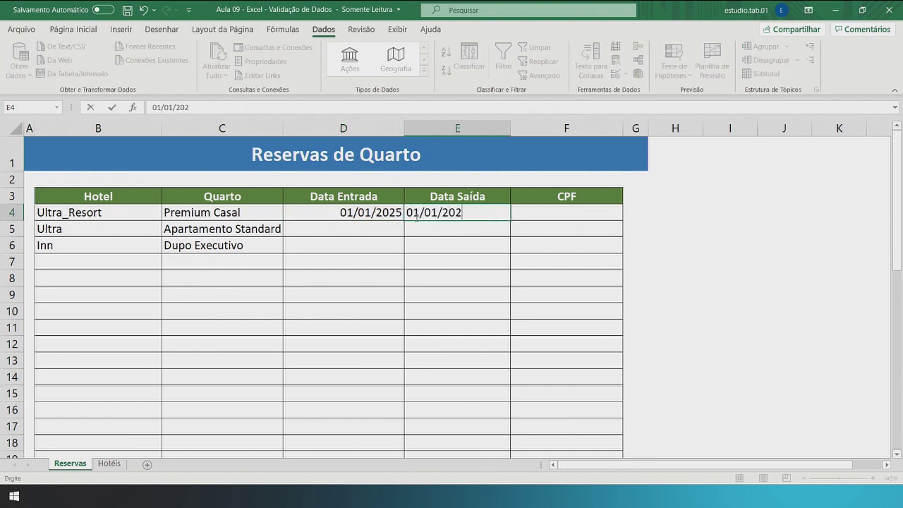
key("Return")
key("Return")
left_click(416, 215)
key("Delete")
type("5")
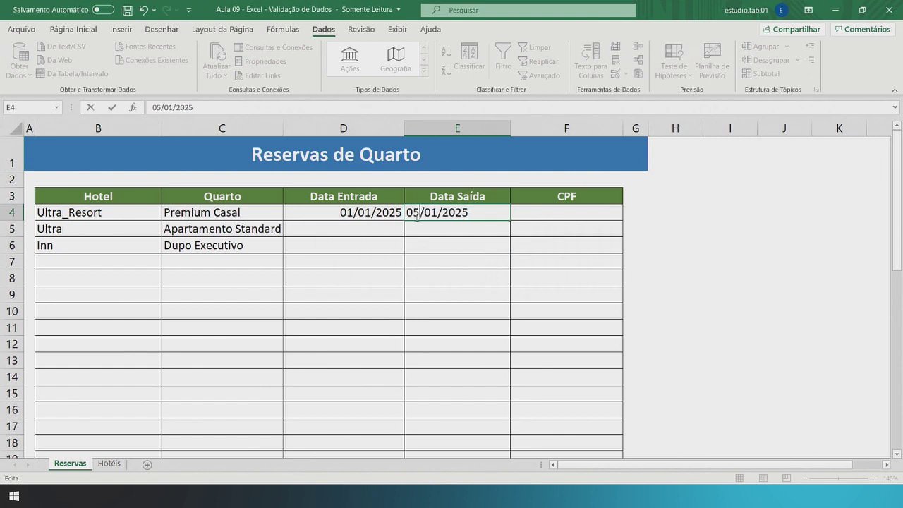
key("Return")
Step: Enter a sample eleven-digit CPF without punctuation in F4 to check the mask
left_click(548, 206)
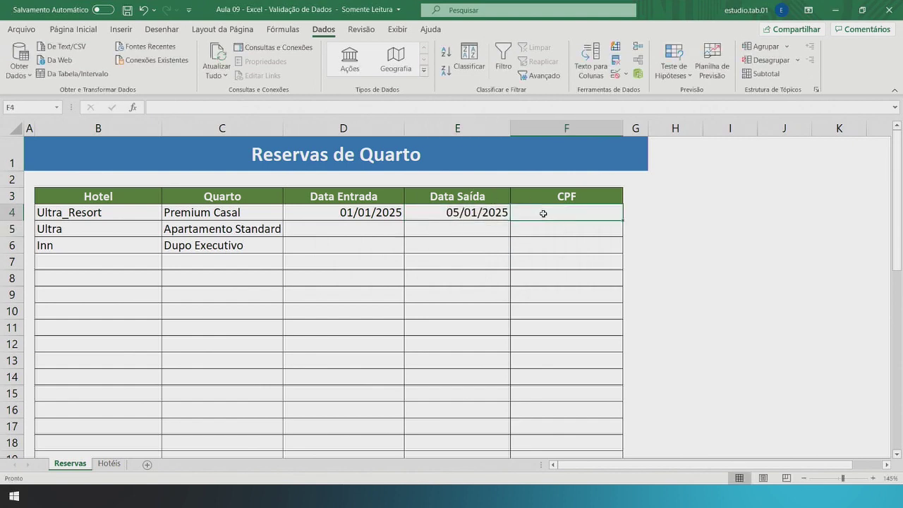
type("132456789")
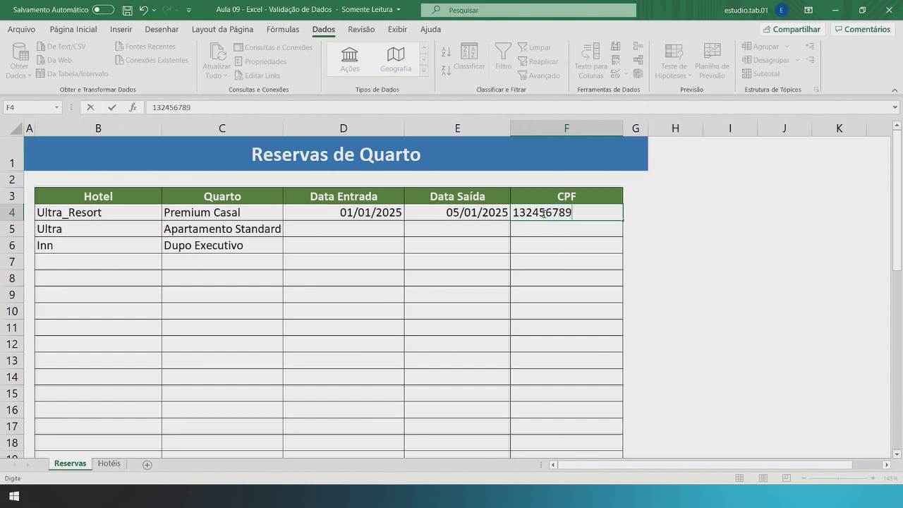
type("12")
key("Return")
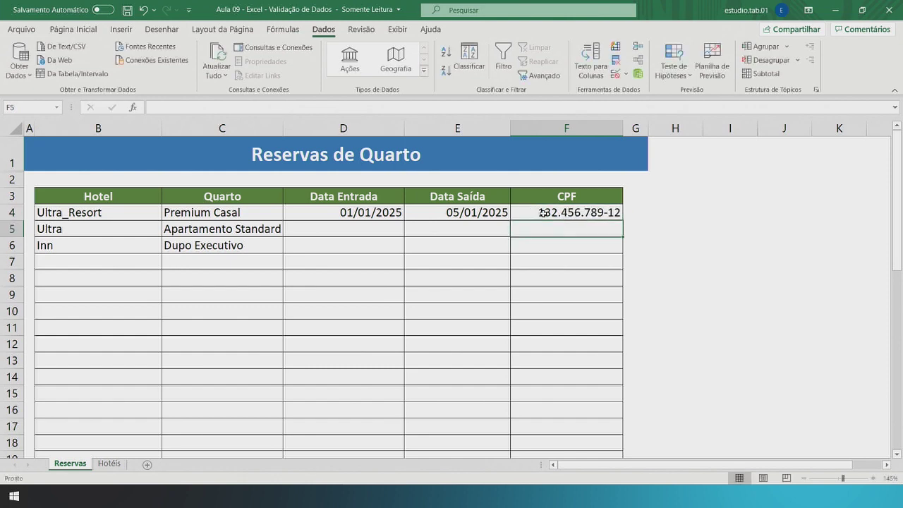
left_click(561, 215)
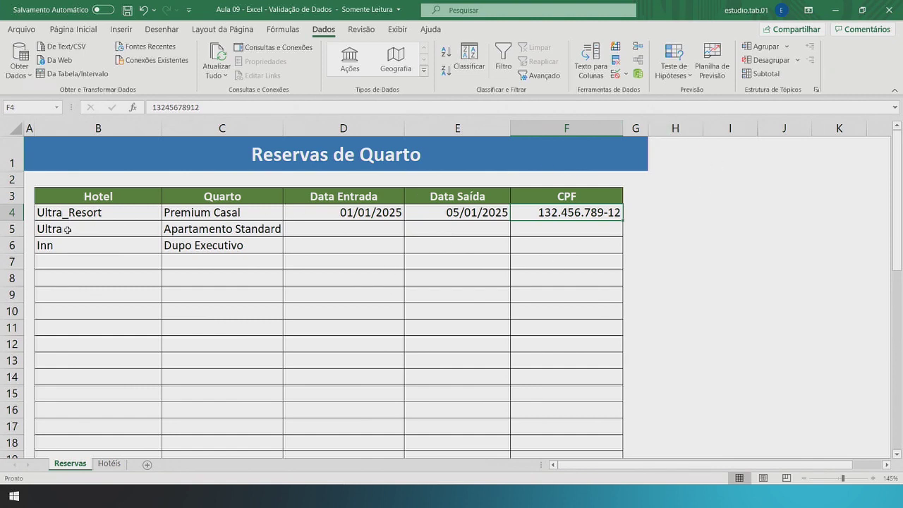
Step: Review the hotel and room lists on the Hotéis sheet and the Hotel choices offered in B7 of Reservas
left_click(110, 464)
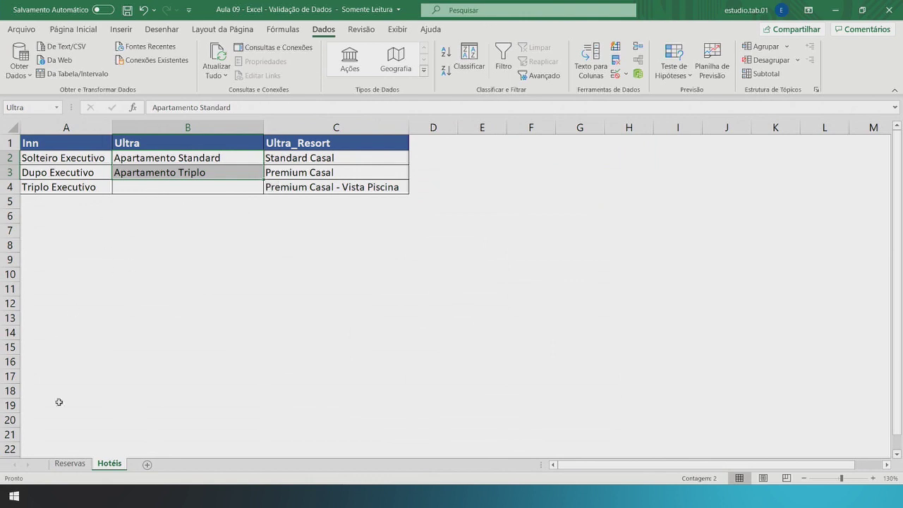
left_click(70, 464)
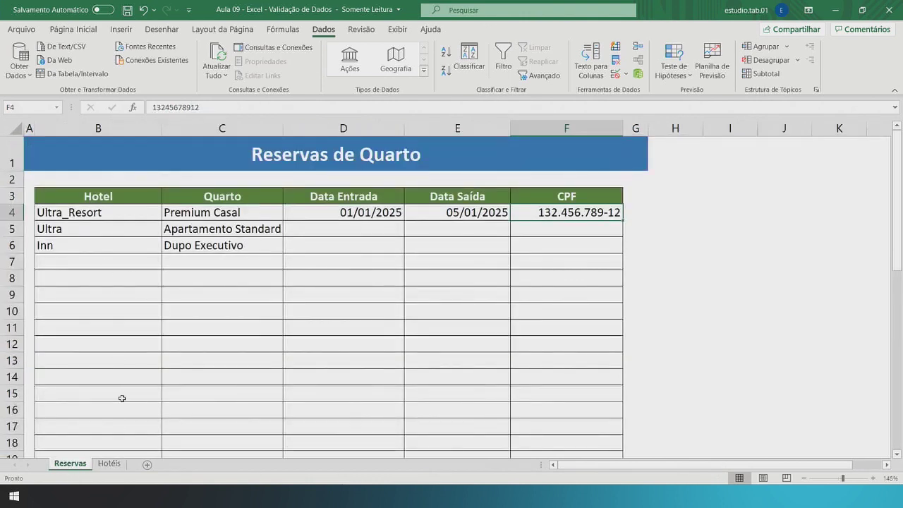
left_click(110, 463)
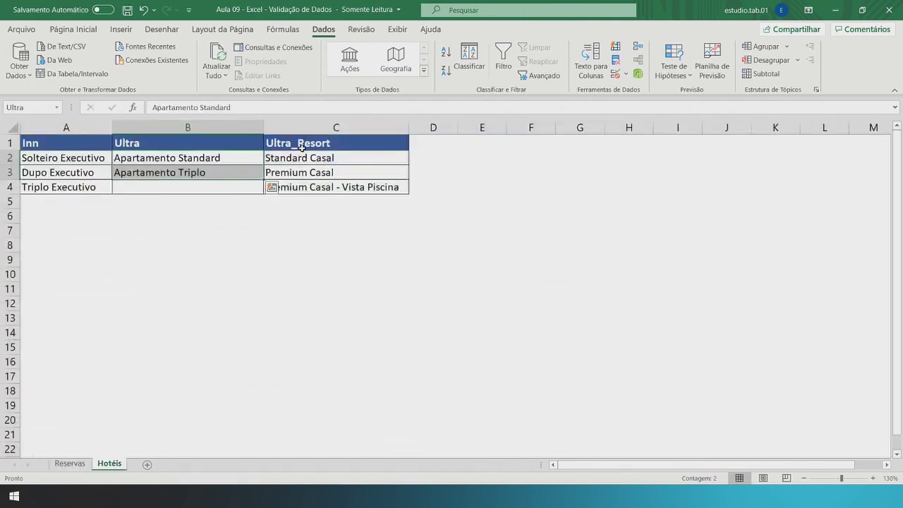
left_click(74, 464)
left_click(129, 262)
left_click(166, 263)
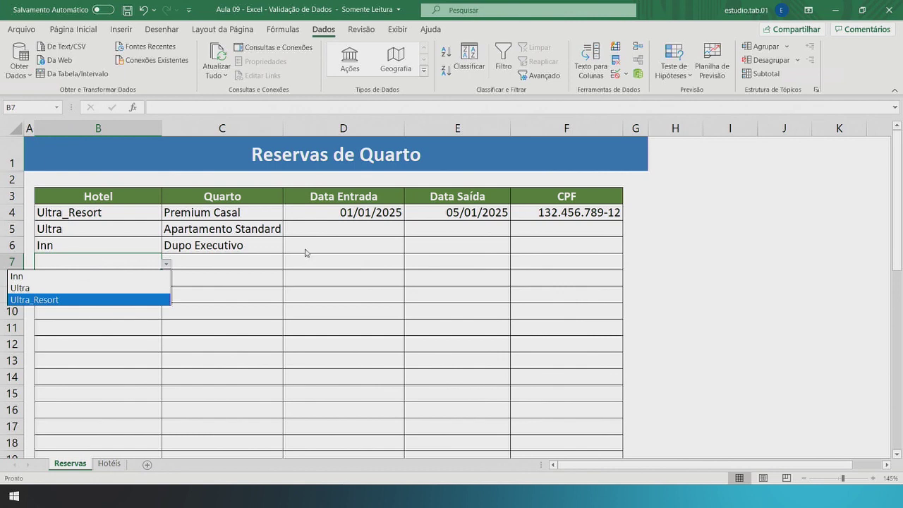
key("Escape")
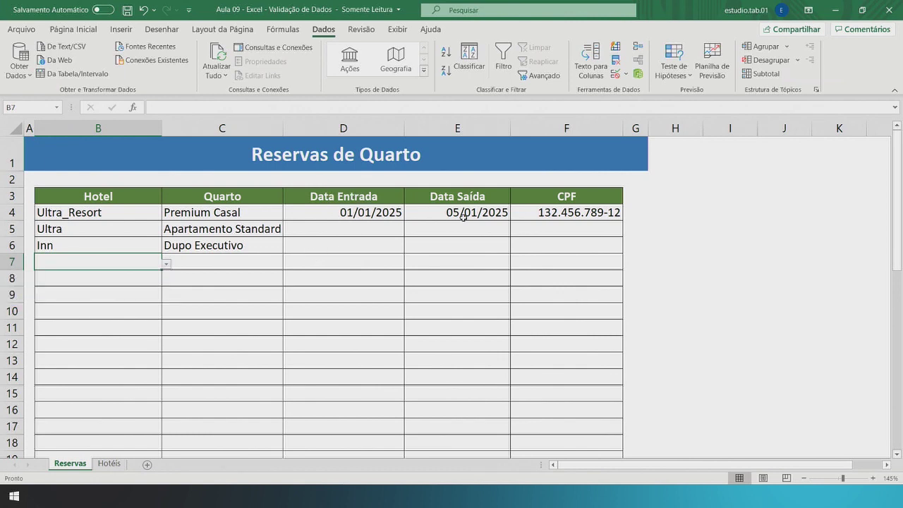